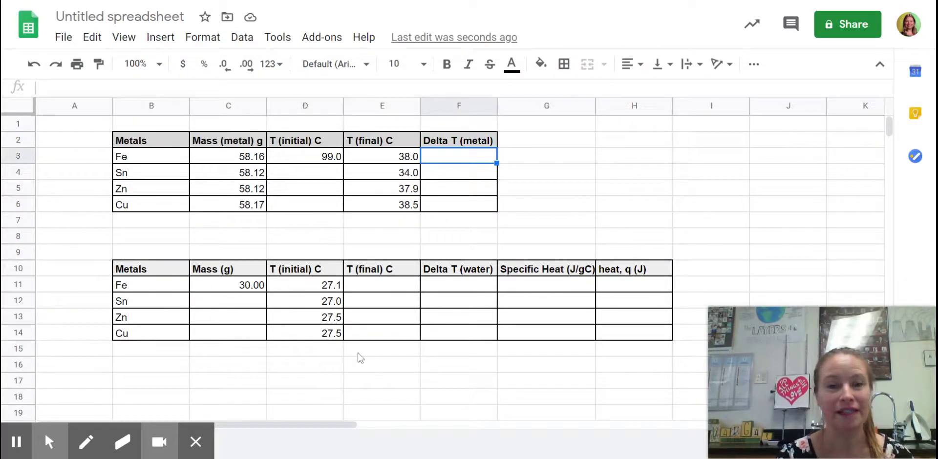
# Fill Fe's 99.0 initial temperature down the upper metals table through Cu
pyautogui.click(255, 159)
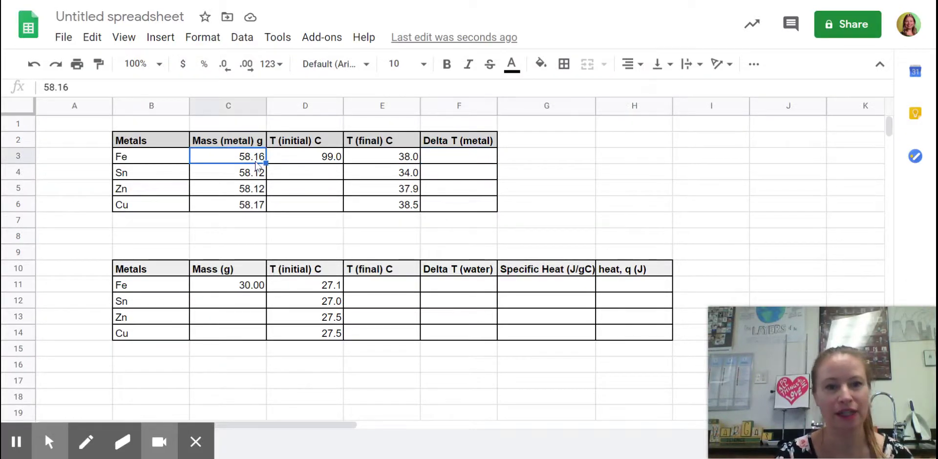
pyautogui.click(329, 161)
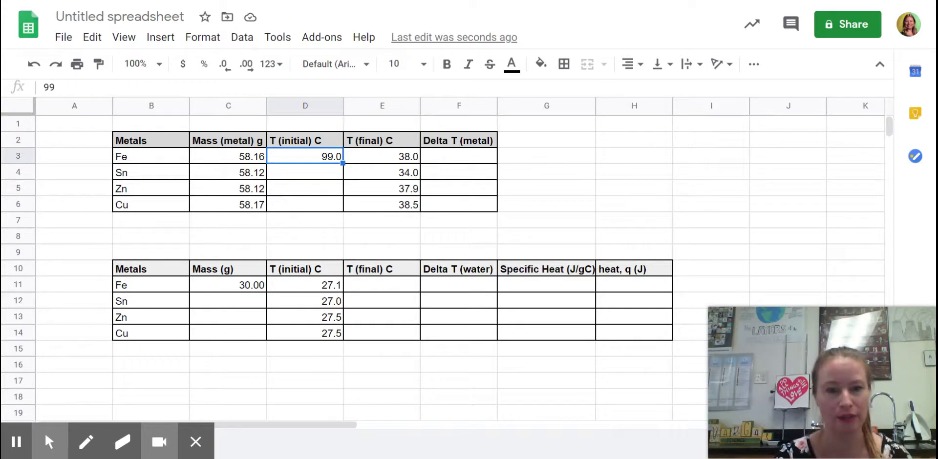
pyautogui.moveTo(343, 163); pyautogui.dragTo(344, 209)
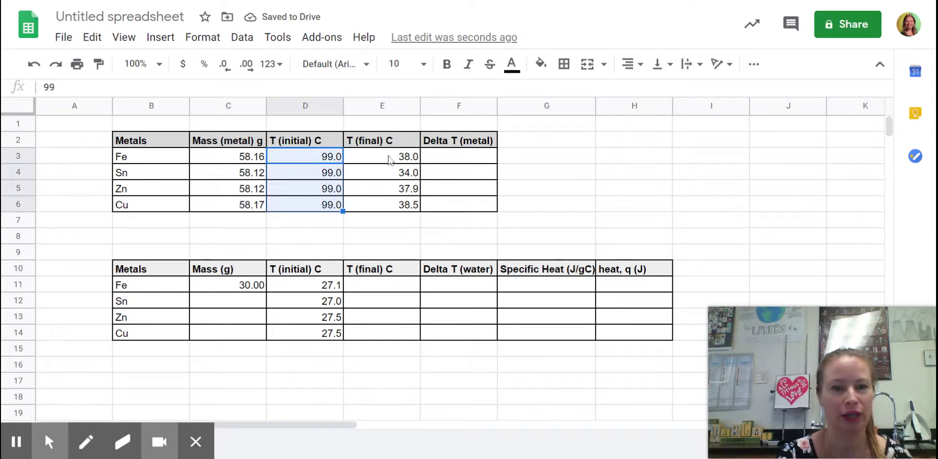
# Calculate Fe's Delta T (metal) in F3 as final minus initial temperature with =E3-D3
pyautogui.click(405, 158)
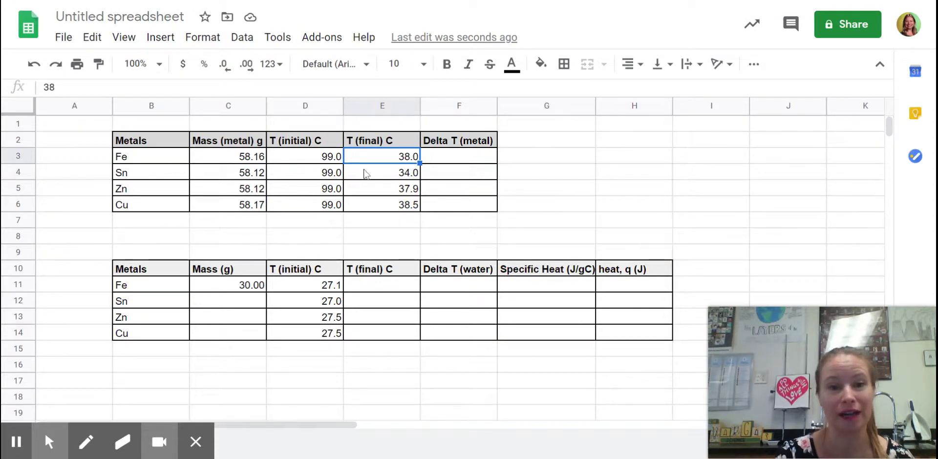
pyautogui.click(466, 159)
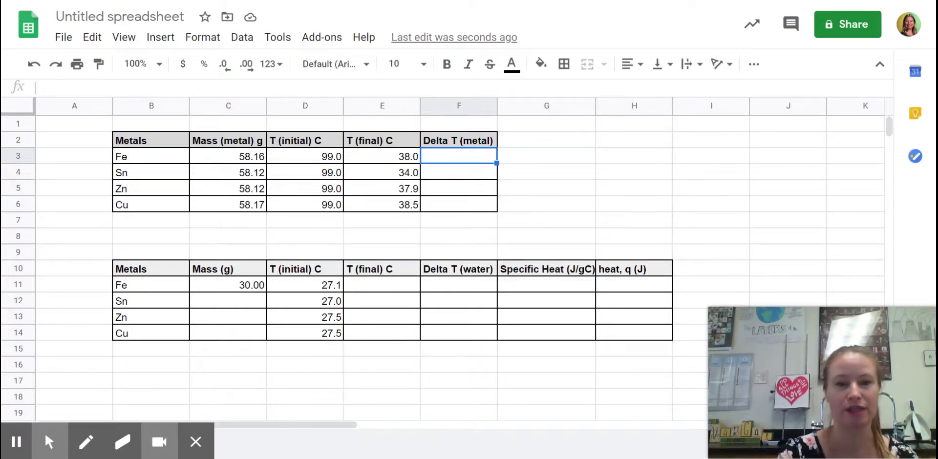
pyautogui.write('=')
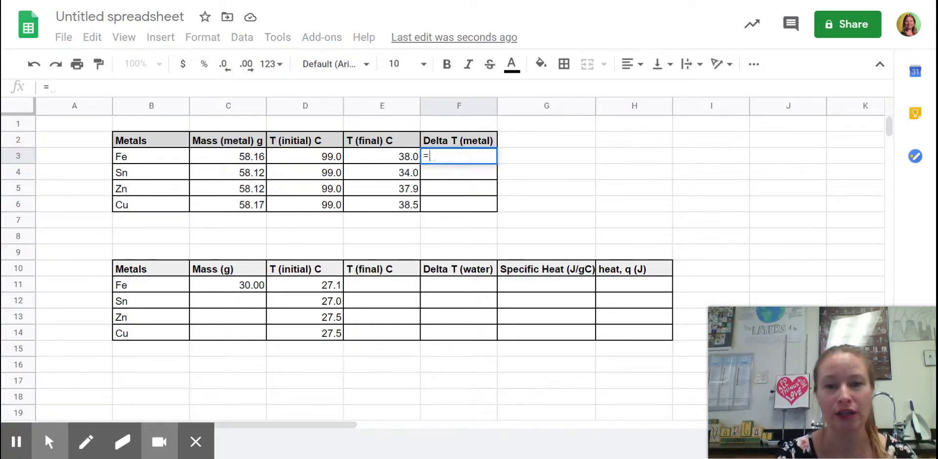
pyautogui.click(404, 163)
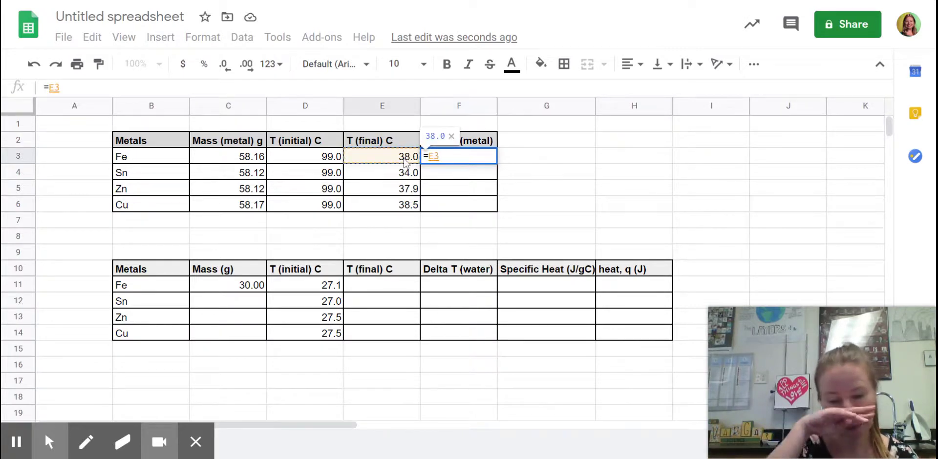
pyautogui.write('-')
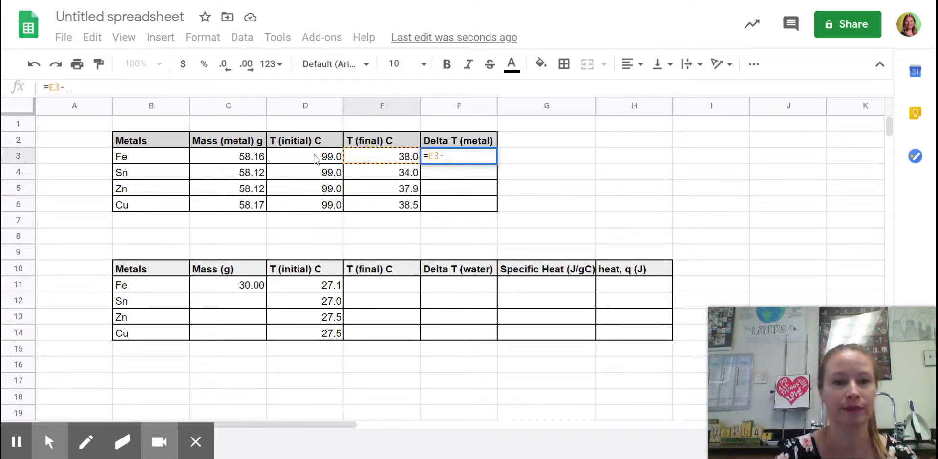
pyautogui.click(315, 159)
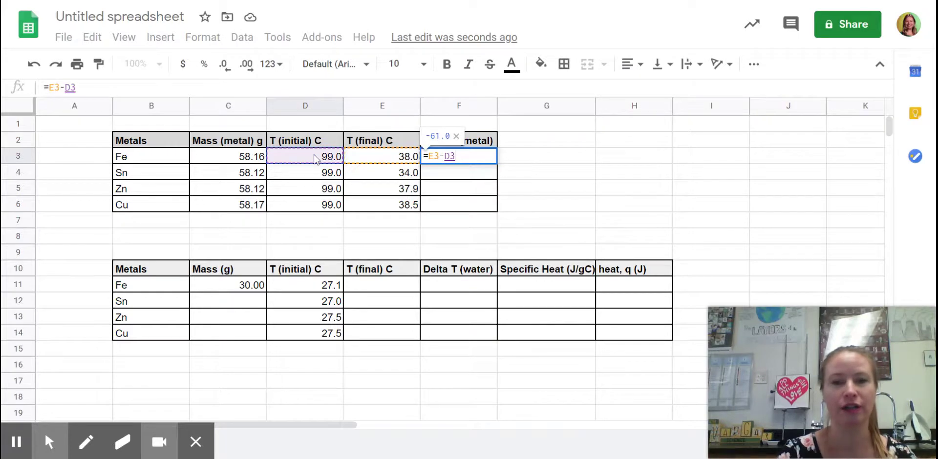
pyautogui.press('Return')
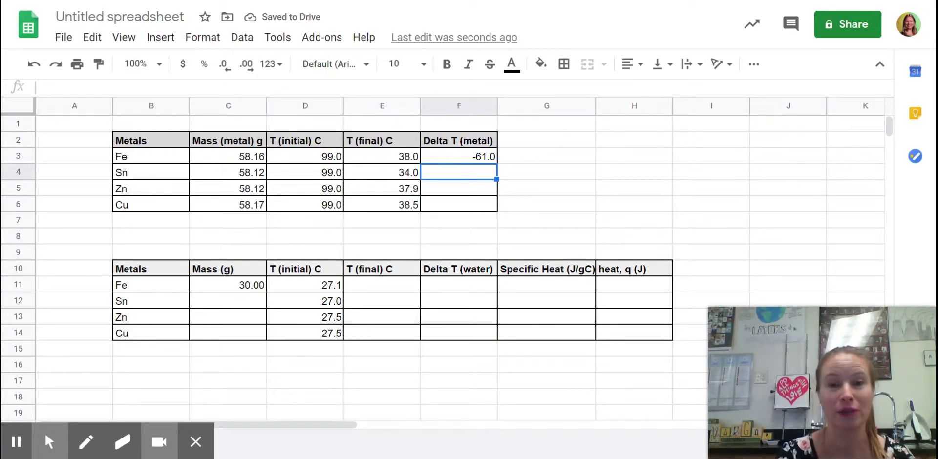
# Fill Fe's Delta T (metal) formula down through Cu in F6
pyautogui.click(447, 158)
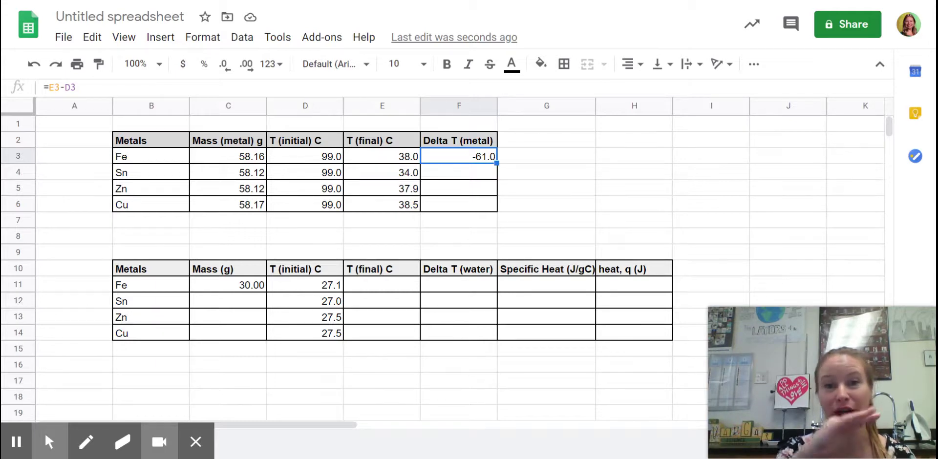
pyautogui.moveTo(496, 163); pyautogui.dragTo(497, 211)
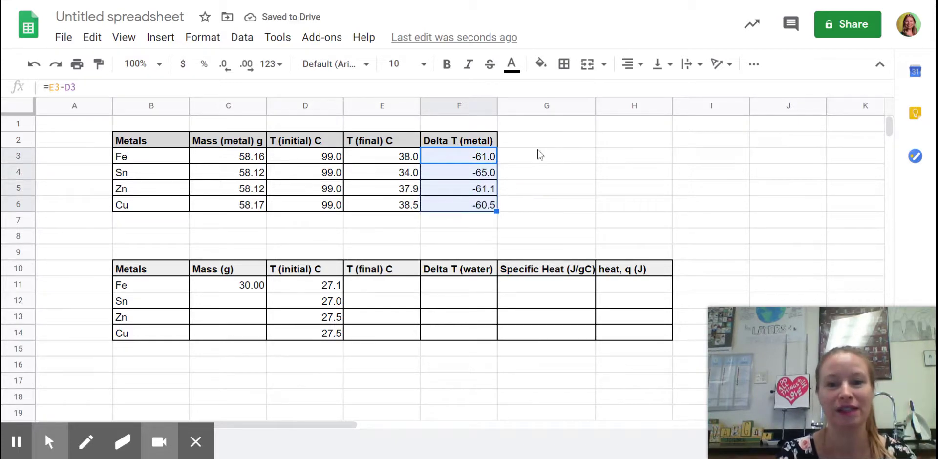
pyautogui.click(527, 175)
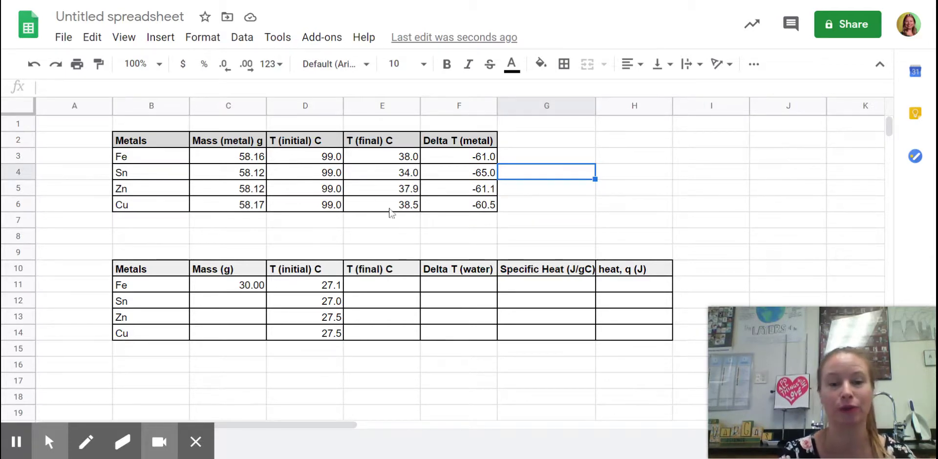
# Fill the 30.00 g mass in C11 down the lower table through Cu
pyautogui.click(247, 289)
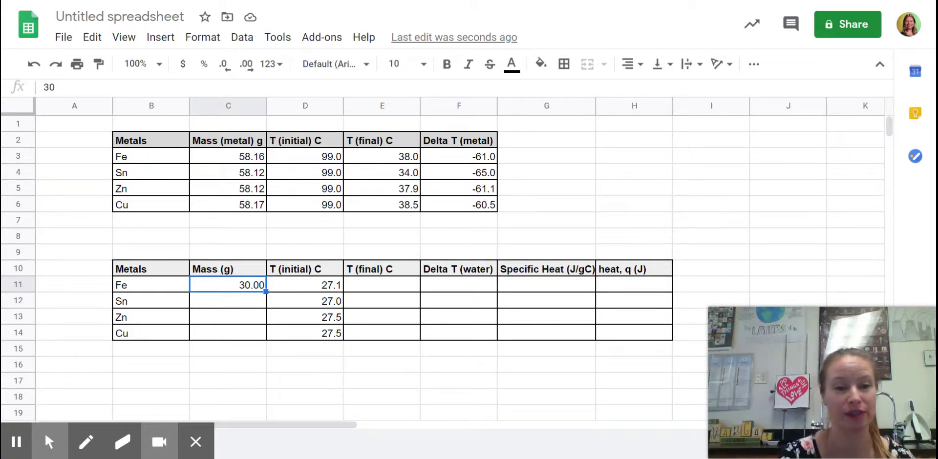
pyautogui.moveTo(266, 291); pyautogui.dragTo(266, 338)
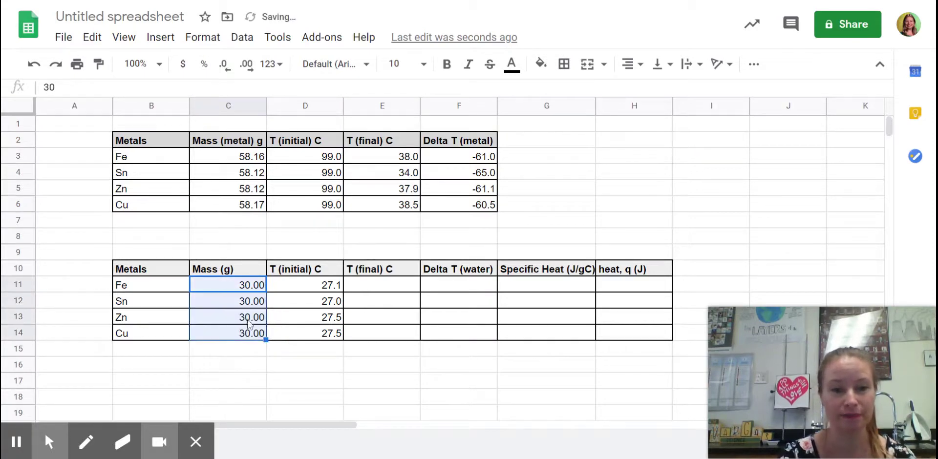
# Set Fe's T (final) in the lower table to =E3 and fill the reference down through Cu
pyautogui.click(403, 290)
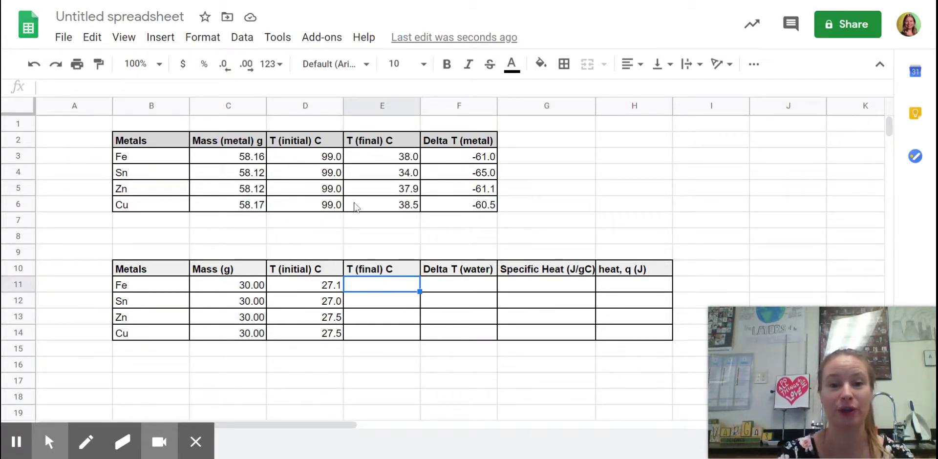
pyautogui.write('=')
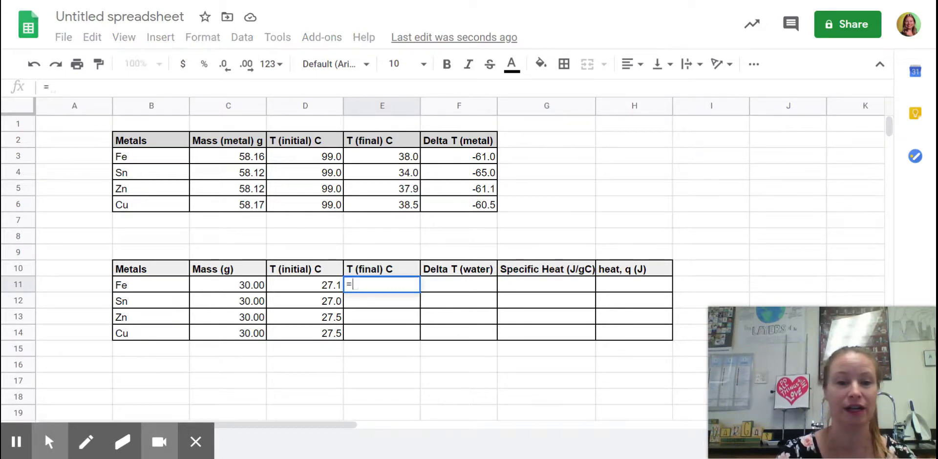
pyautogui.click(396, 159)
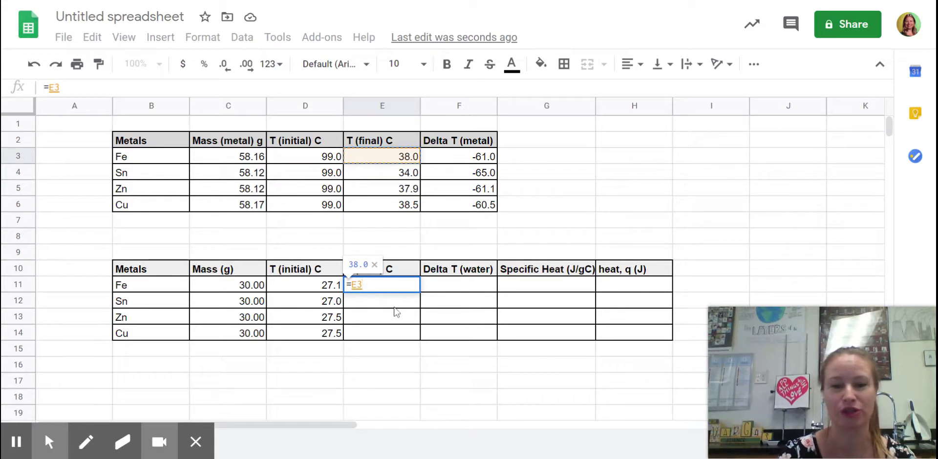
pyautogui.press('Return')
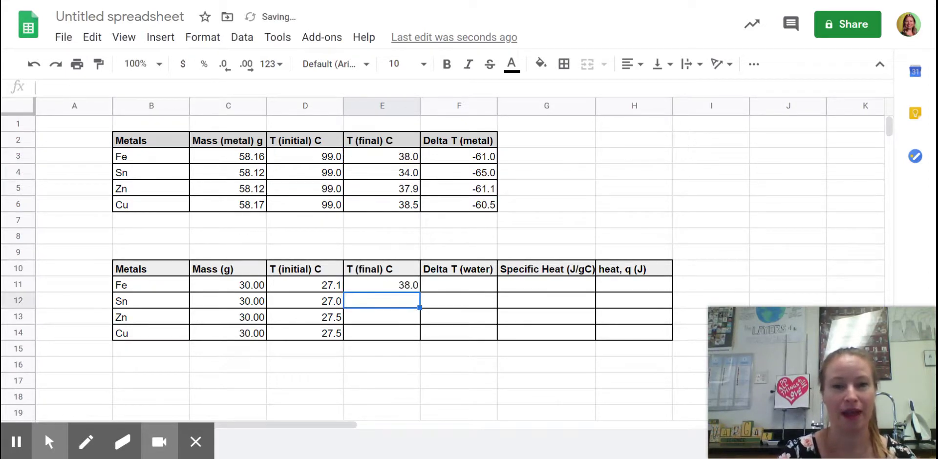
pyautogui.click(407, 289)
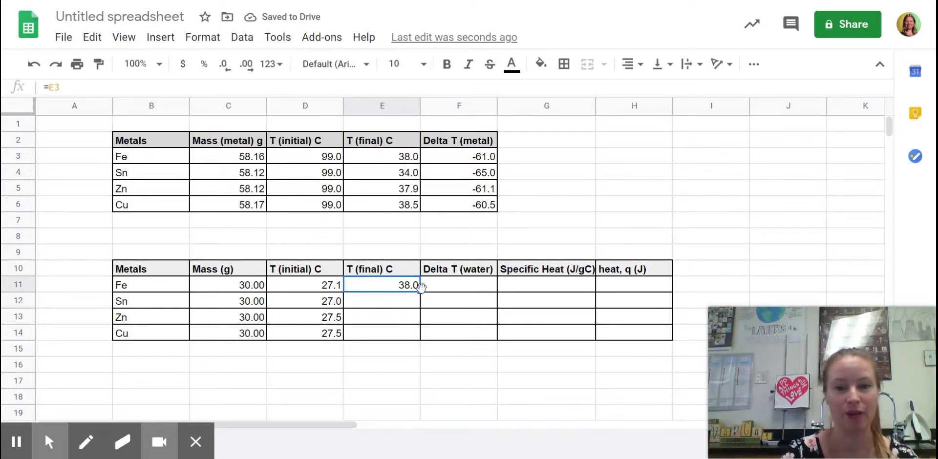
pyautogui.moveTo(420, 292); pyautogui.dragTo(418, 337)
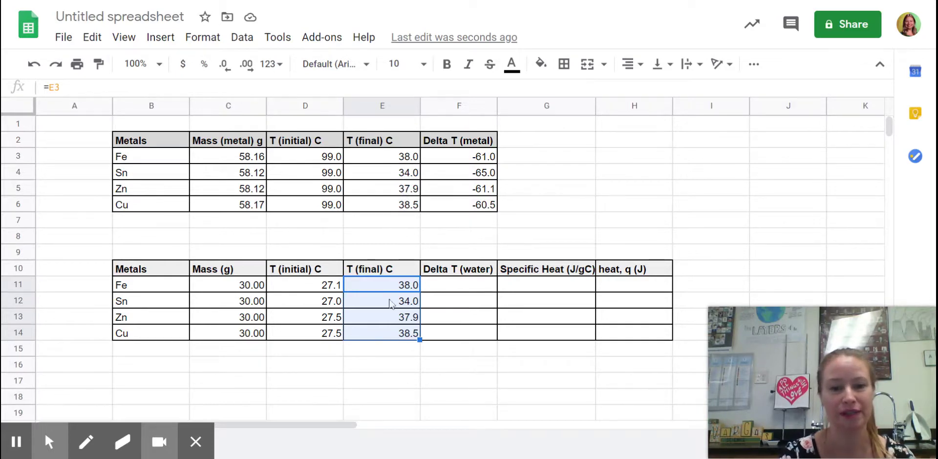
pyautogui.click(449, 348)
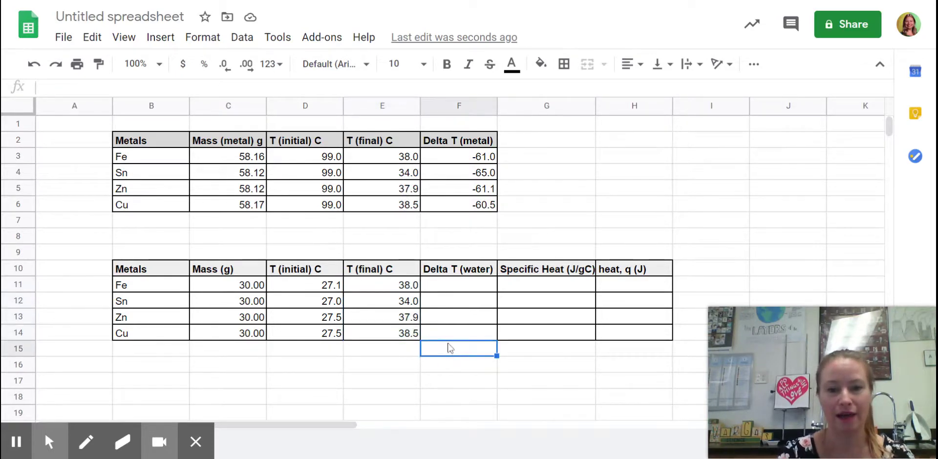
# Copy the Delta T formula from F3 into F11 for the water and fill it down through Cu
pyautogui.click(449, 286)
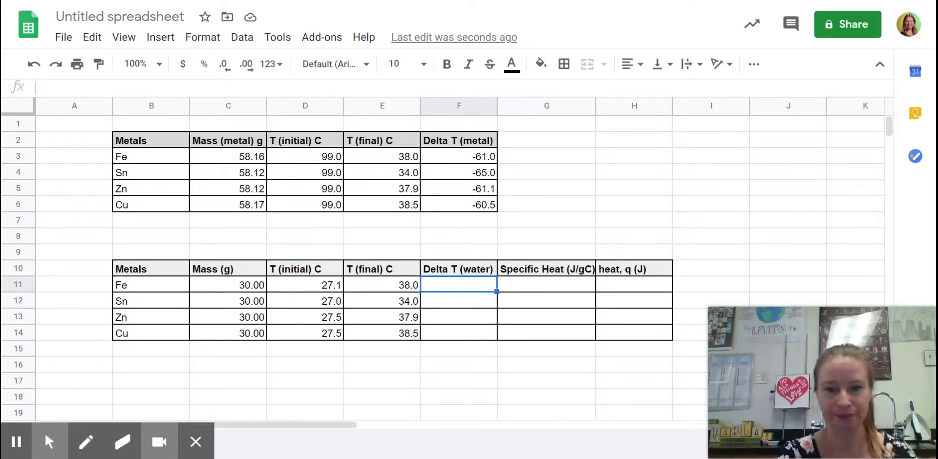
pyautogui.click(473, 159)
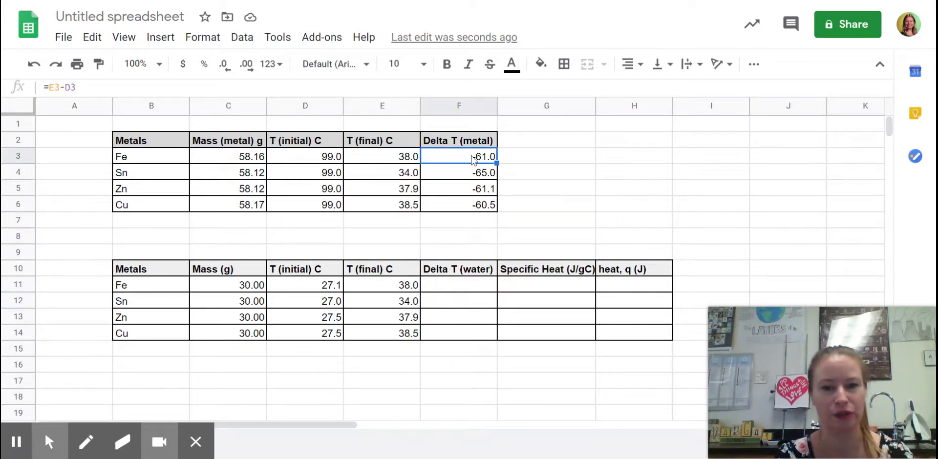
pyautogui.hotkey('ctrl', 'c')
pyautogui.click(467, 287)
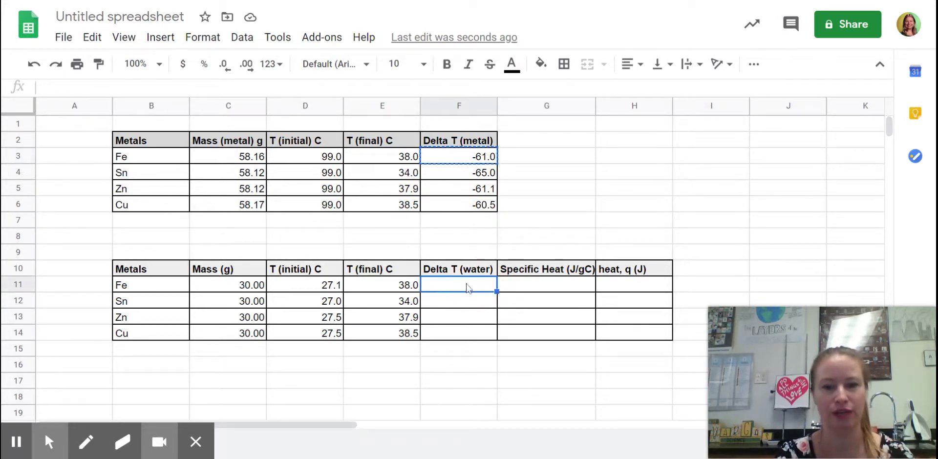
pyautogui.hotkey('ctrl', 'v')
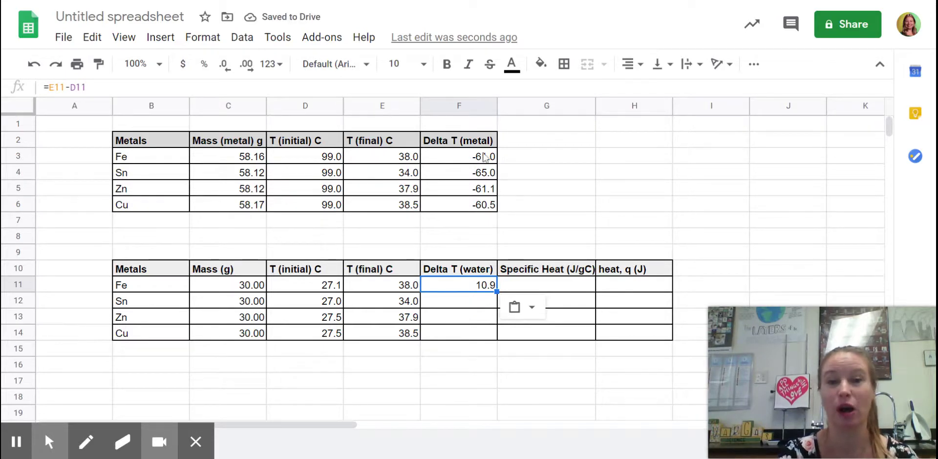
pyautogui.click(464, 292)
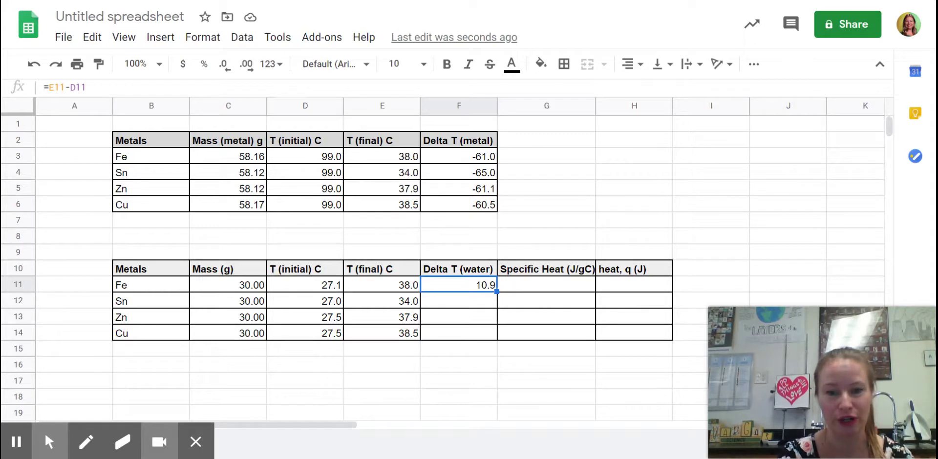
pyautogui.moveTo(497, 291); pyautogui.dragTo(492, 335)
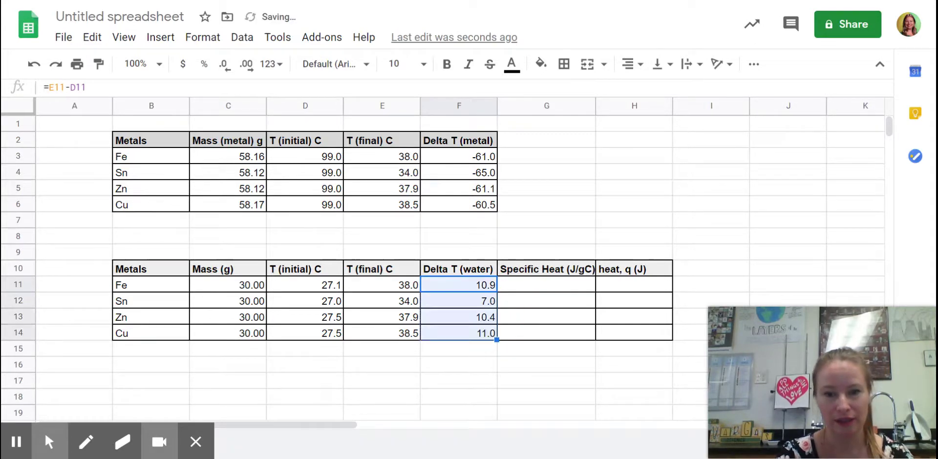
pyautogui.click(484, 373)
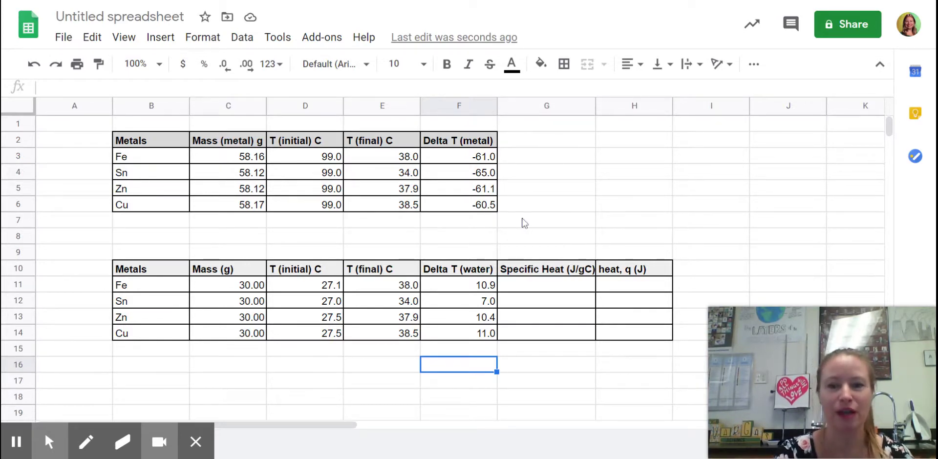
# Enter a specific heat of 4.18 for Fe in G11 and fill it down through Cu
pyautogui.click(534, 286)
pyautogui.write('4.18')
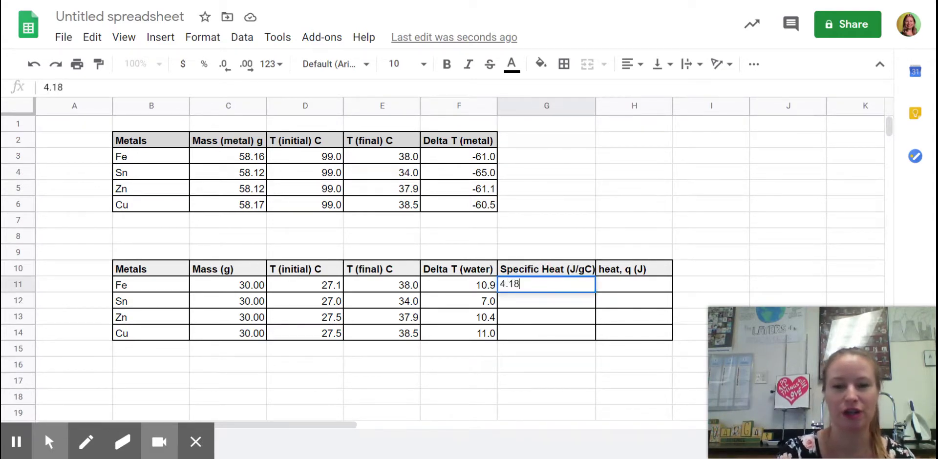
pyautogui.press('Return')
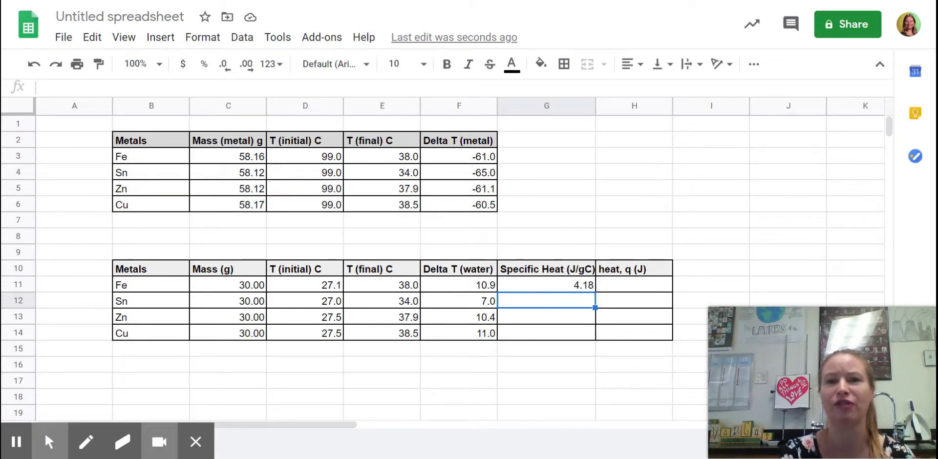
pyautogui.click(540, 287)
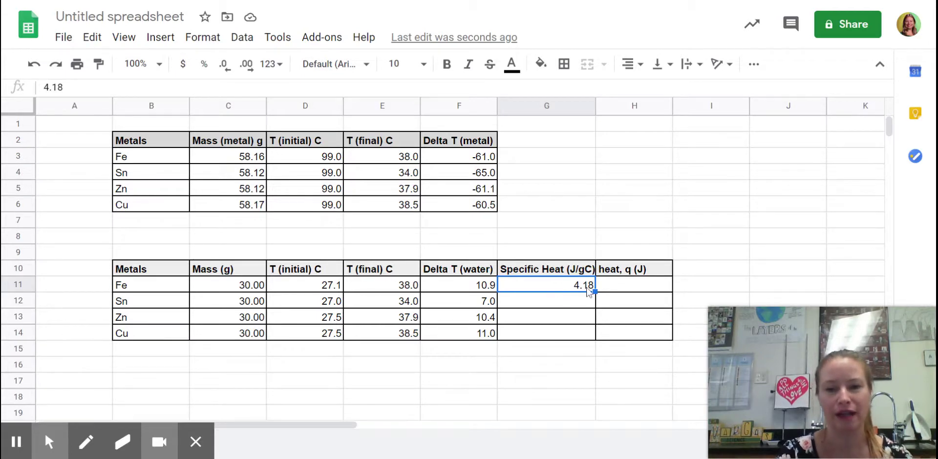
pyautogui.moveTo(595, 292); pyautogui.dragTo(593, 342)
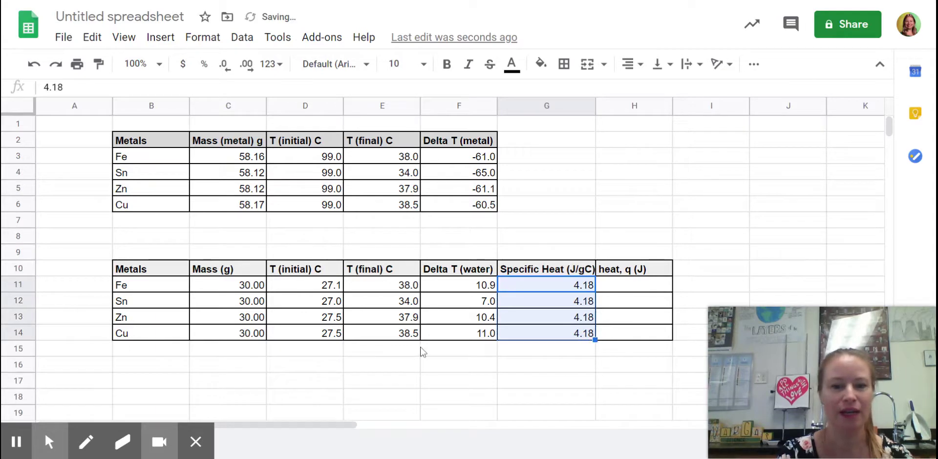
pyautogui.click(252, 288)
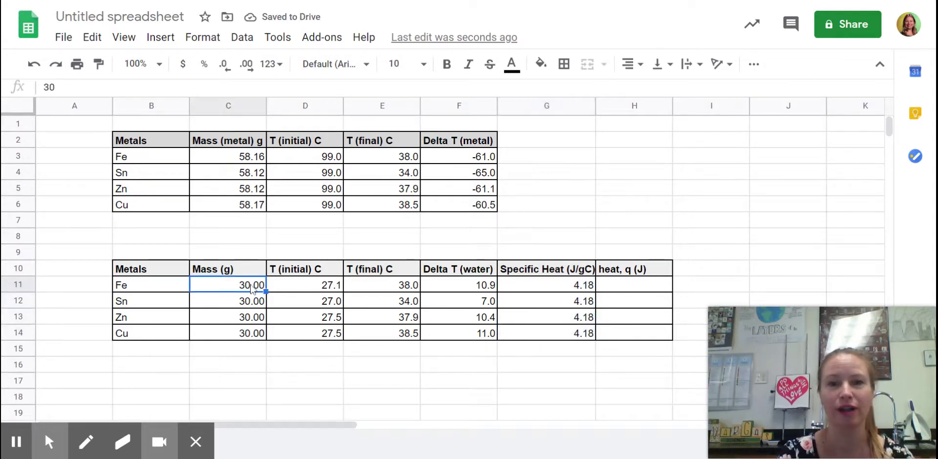
pyautogui.click(458, 287)
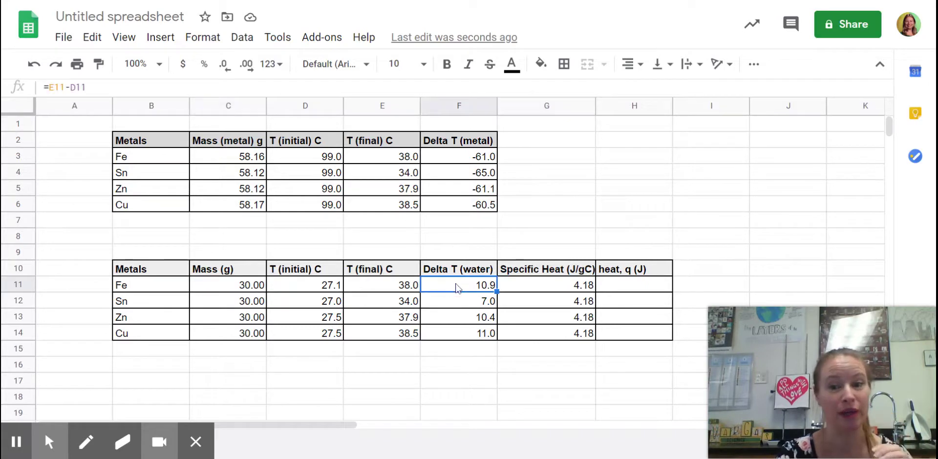
# Switch to the Google Keep drawing, handwrite q H2O = m × Cp × ΔT H2O, and add downward arrows above m, Cp and ΔT
pyautogui.click(518, 290)
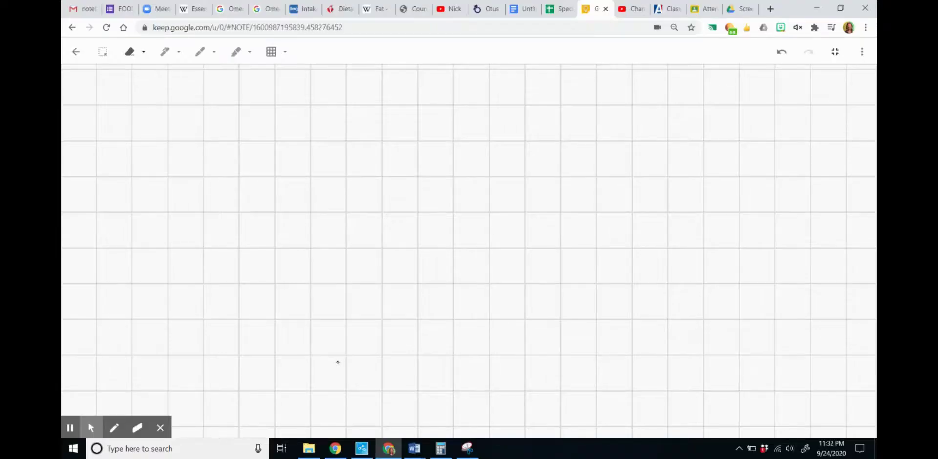
pyautogui.moveTo(305, 122)
pyautogui.mouseDown()
pyautogui.moveTo(301, 138)
pyautogui.moveTo(308, 157)
pyautogui.moveTo(317, 154)
pyautogui.mouseUp()
pyautogui.moveTo(317, 162)
pyautogui.mouseDown()
pyautogui.moveTo(316, 172)
pyautogui.moveTo(322, 167)
pyautogui.mouseUp()
pyautogui.moveTo(321, 163); pyautogui.dragTo(330, 171)
pyautogui.moveTo(333, 165); pyautogui.dragTo(332, 165)
pyautogui.moveTo(331, 130); pyautogui.dragTo(341, 129)
pyautogui.moveTo(332, 135)
pyautogui.mouseDown()
pyautogui.moveTo(364, 130)
pyautogui.moveTo(423, 151)
pyautogui.moveTo(433, 135)
pyautogui.mouseUp()
pyautogui.moveTo(434, 129)
pyautogui.mouseDown()
pyautogui.moveTo(444, 141)
pyautogui.moveTo(474, 141)
pyautogui.mouseUp()
pyautogui.moveTo(468, 125)
pyautogui.mouseDown()
pyautogui.moveTo(482, 123)
pyautogui.moveTo(482, 146)
pyautogui.moveTo(491, 145)
pyautogui.mouseUp()
pyautogui.moveTo(495, 139); pyautogui.dragTo(495, 141)
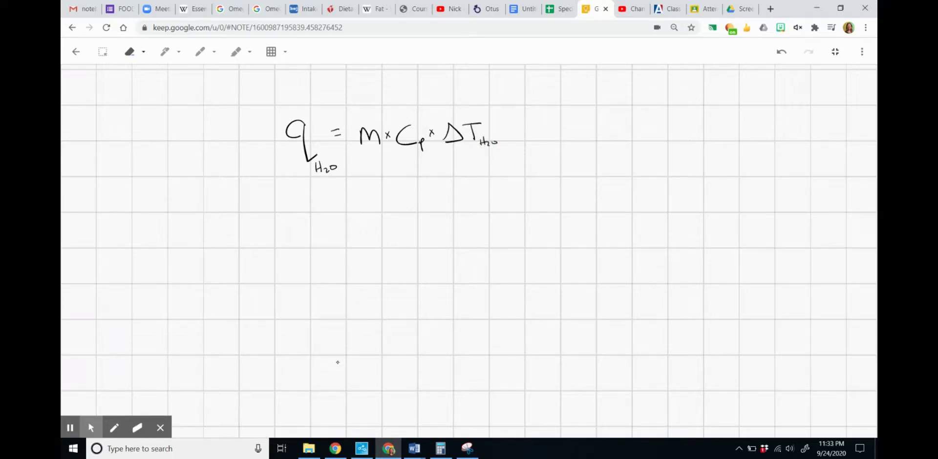
pyautogui.moveTo(369, 108)
pyautogui.mouseDown()
pyautogui.moveTo(369, 118)
pyautogui.moveTo(404, 113)
pyautogui.mouseUp()
pyautogui.moveTo(451, 92); pyautogui.dragTo(452, 105)
# Sketch a cylinder labelled "Cp system" below the water equation, with an outgoing arrow labelled q
pyautogui.moveTo(418, 251)
pyautogui.mouseDown()
pyautogui.moveTo(428, 240)
pyautogui.moveTo(388, 295)
pyautogui.moveTo(431, 282)
pyautogui.moveTo(432, 297)
pyautogui.moveTo(398, 274)
pyautogui.moveTo(428, 273)
pyautogui.moveTo(405, 267)
pyautogui.mouseUp()
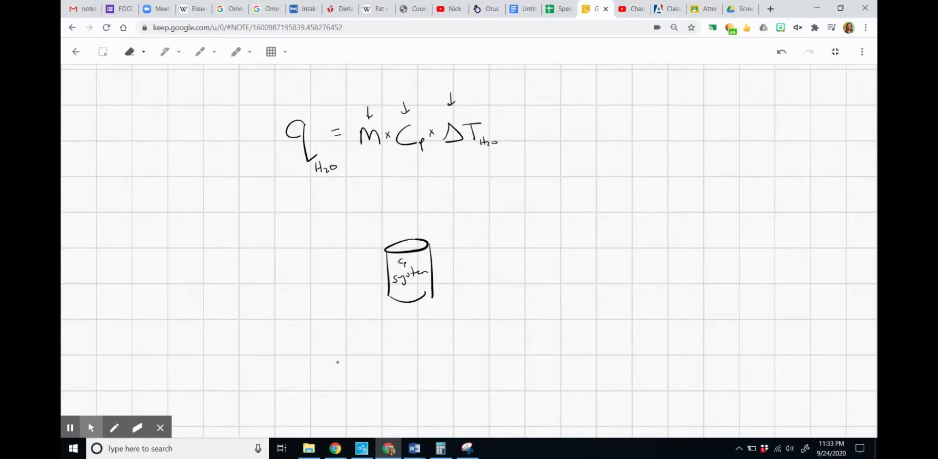
pyautogui.moveTo(421, 284)
pyautogui.mouseDown()
pyautogui.moveTo(459, 276)
pyautogui.moveTo(439, 284)
pyautogui.moveTo(465, 307)
pyautogui.mouseUp()
pyautogui.moveTo(419, 288); pyautogui.dragTo(462, 279)
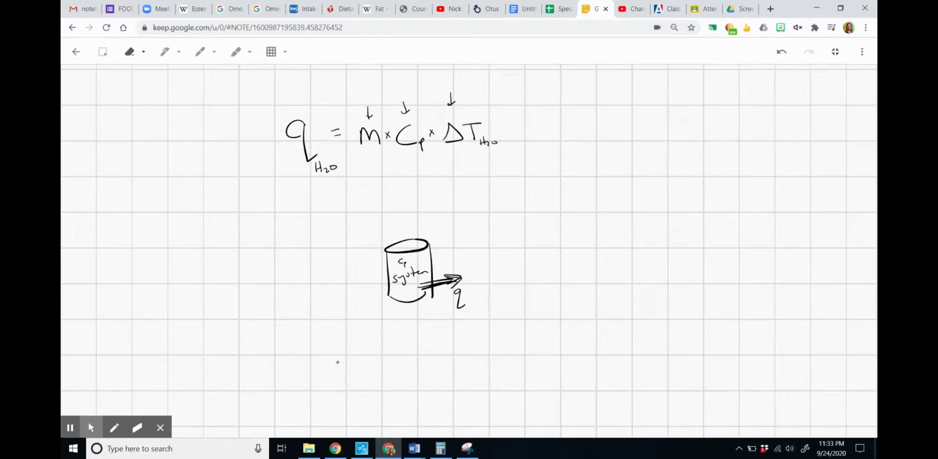
pyautogui.click(419, 286)
pyautogui.click(419, 286)
# Handwrite the relation q H2O = -q metal beside the cylinder sketch
pyautogui.moveTo(521, 195)
pyautogui.mouseDown()
pyautogui.moveTo(499, 203)
pyautogui.moveTo(523, 229)
pyautogui.moveTo(534, 218)
pyautogui.moveTo(557, 227)
pyautogui.moveTo(576, 203)
pyautogui.moveTo(601, 227)
pyautogui.moveTo(654, 228)
pyautogui.mouseUp()
pyautogui.moveTo(659, 215); pyautogui.dragTo(659, 228)
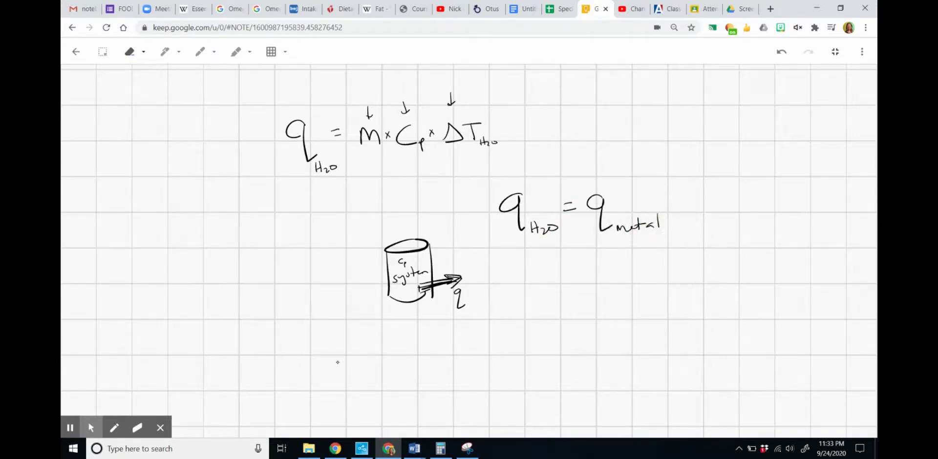
pyautogui.moveTo(578, 218); pyautogui.dragTo(588, 216)
pyautogui.click(70, 428)
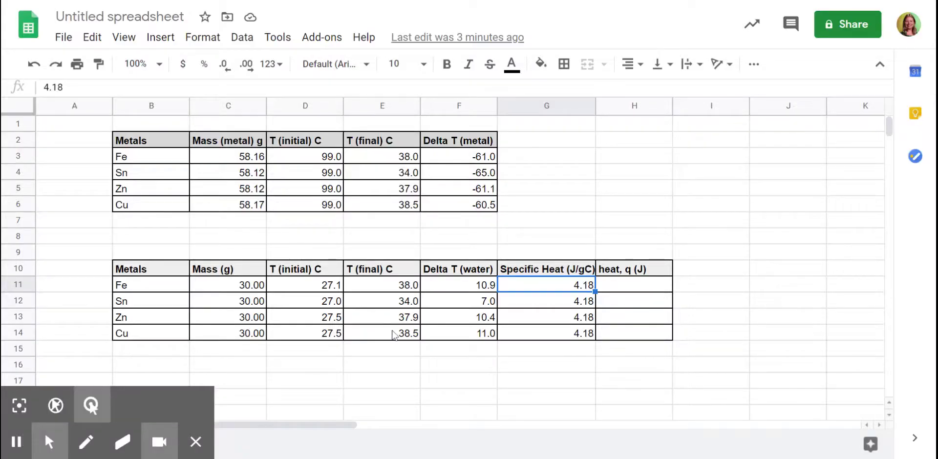
# Switch to the Google Sheets spreadsheet, enter the heat formula =C11*F11*G11 for Fe in H11, and fill it down through Cu
pyautogui.click(625, 288)
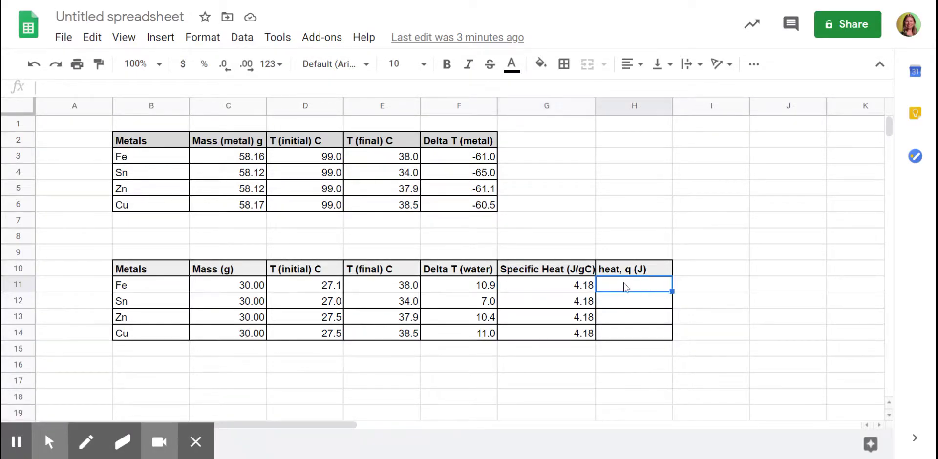
pyautogui.write('=')
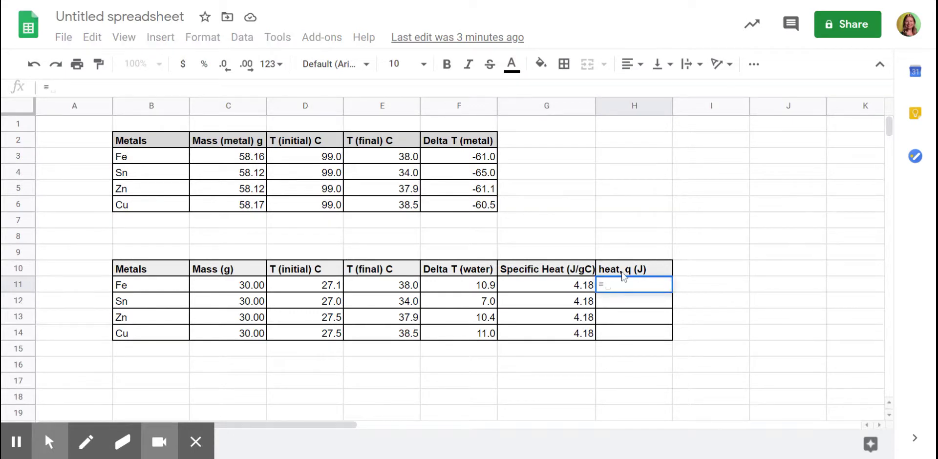
pyautogui.click(221, 288)
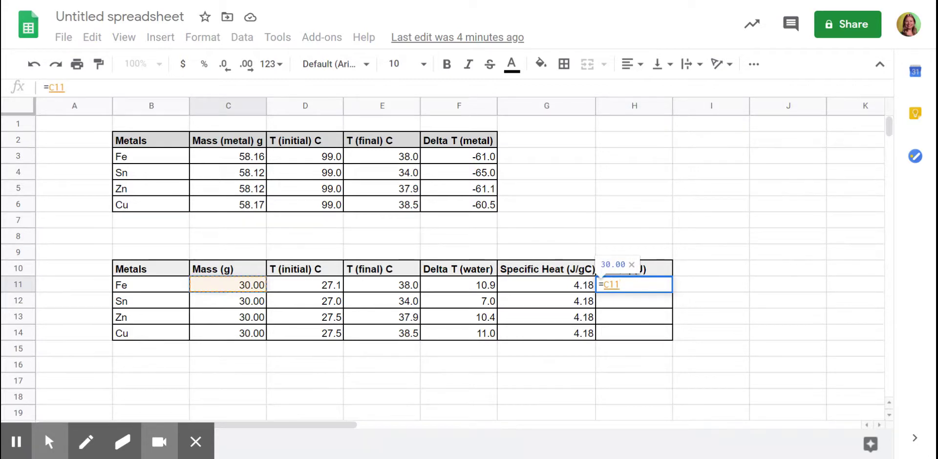
pyautogui.write('*')
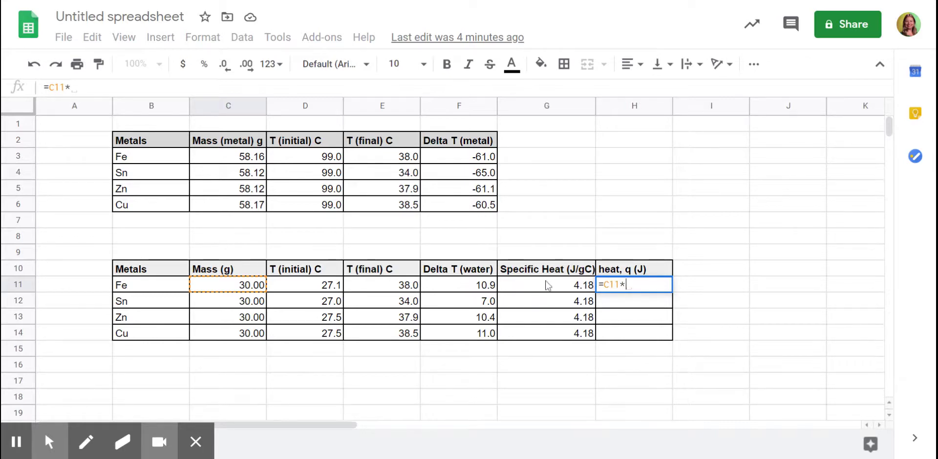
pyautogui.click(485, 286)
pyautogui.write('*')
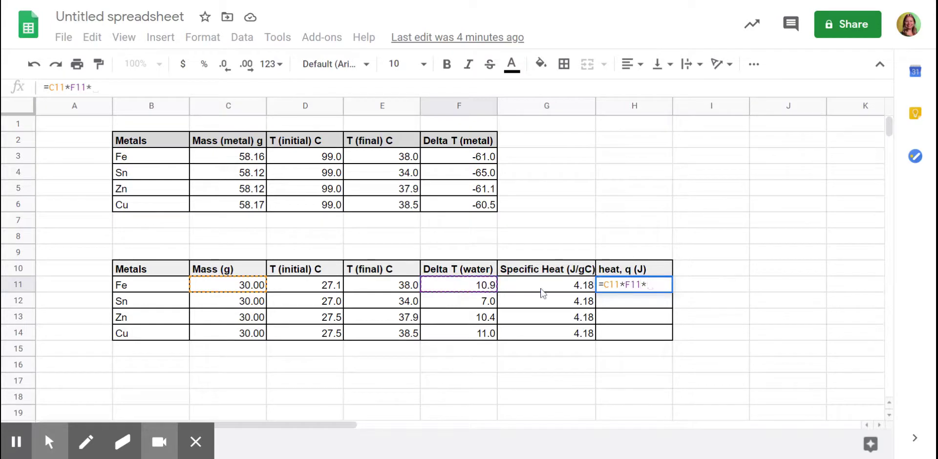
pyautogui.click(542, 286)
pyautogui.write('*')
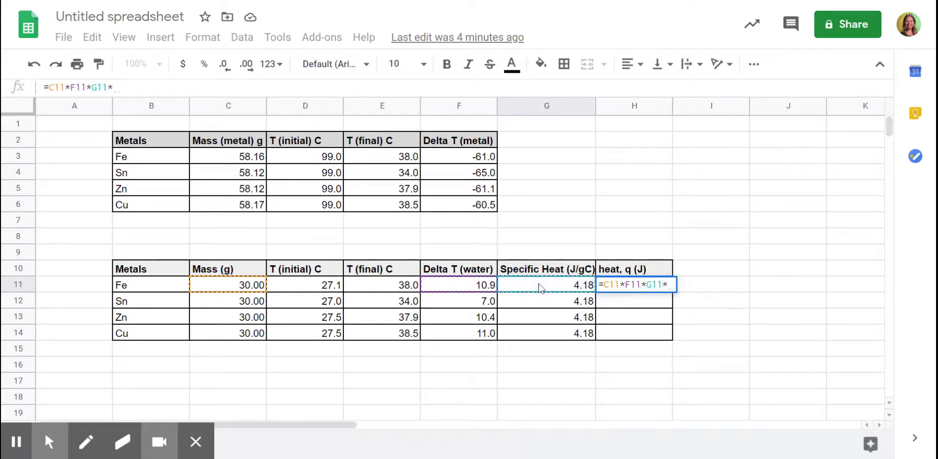
pyautogui.press('BackSpace')
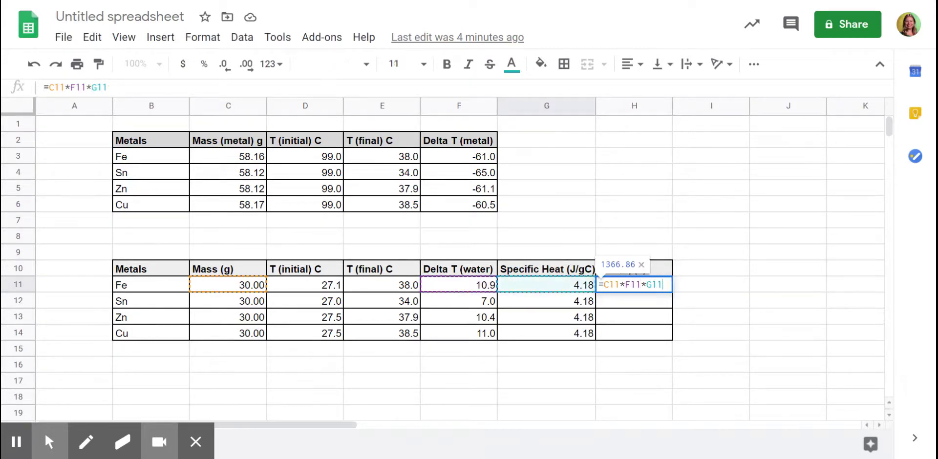
pyautogui.press('Return')
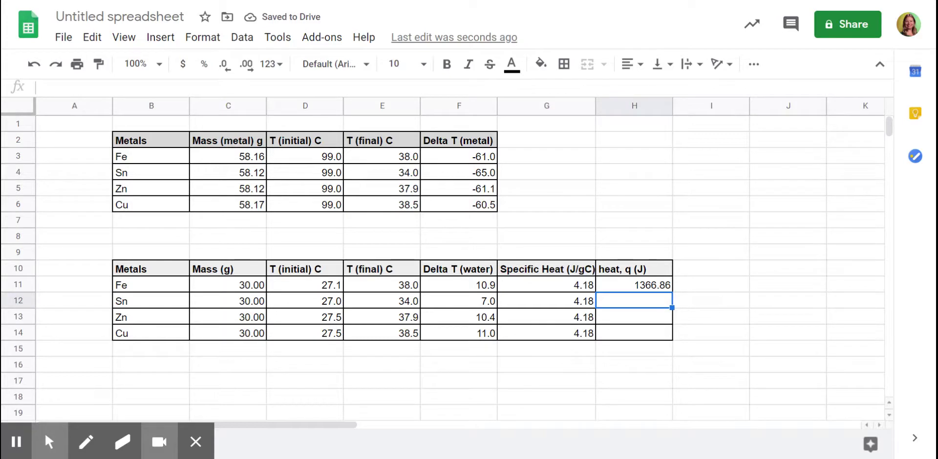
pyautogui.click(641, 286)
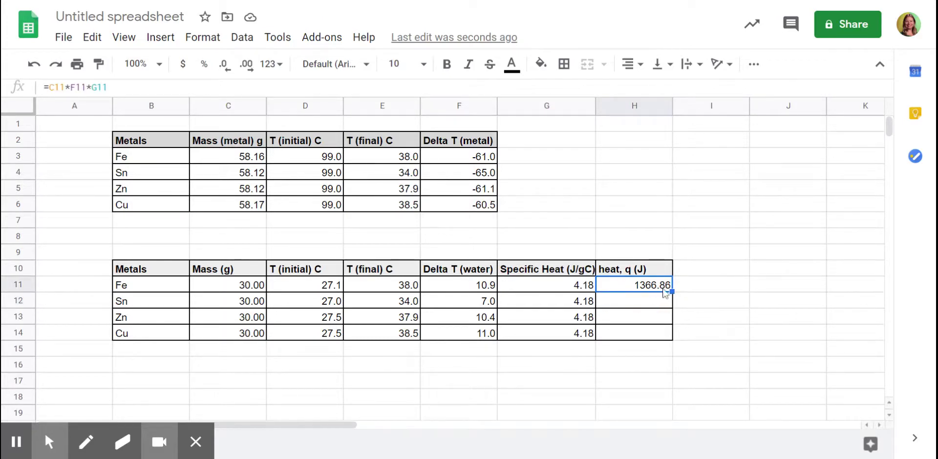
pyautogui.moveTo(672, 291); pyautogui.dragTo(673, 334)
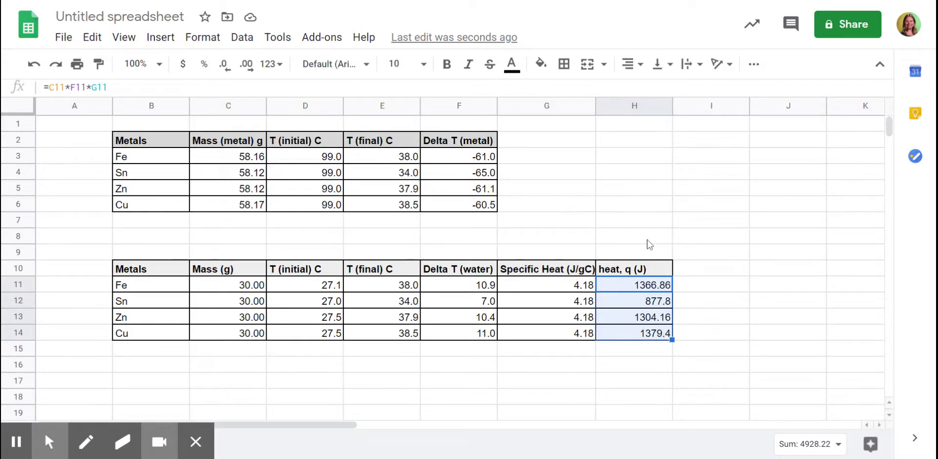
# Add the column header "heat, q (J)" in G2 of the metal table
pyautogui.click(551, 143)
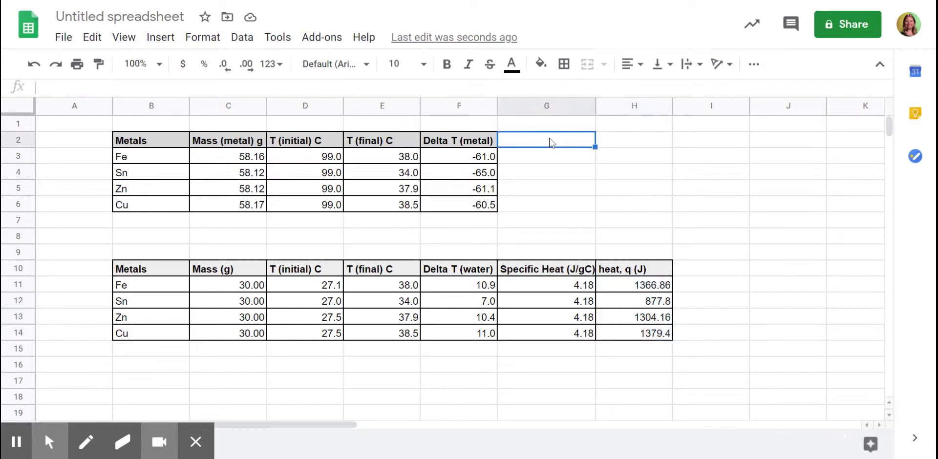
pyautogui.write('heat')
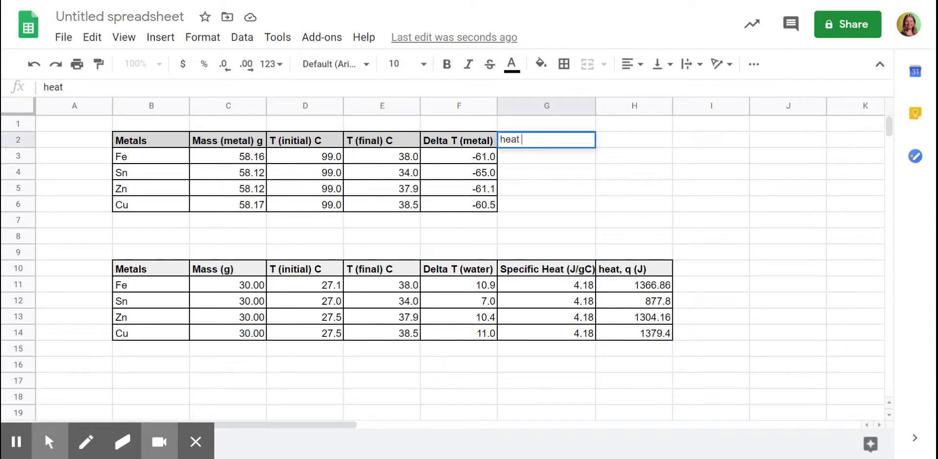
pyautogui.write(', q (J)')
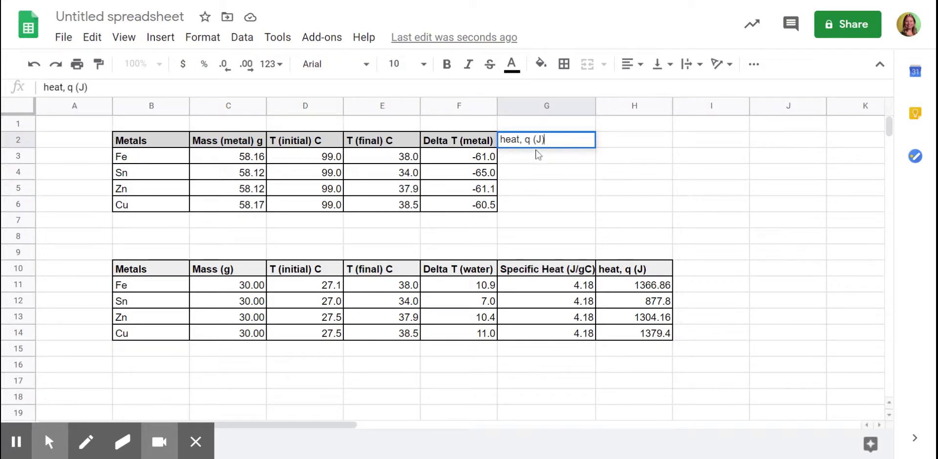
pyautogui.press('Return')
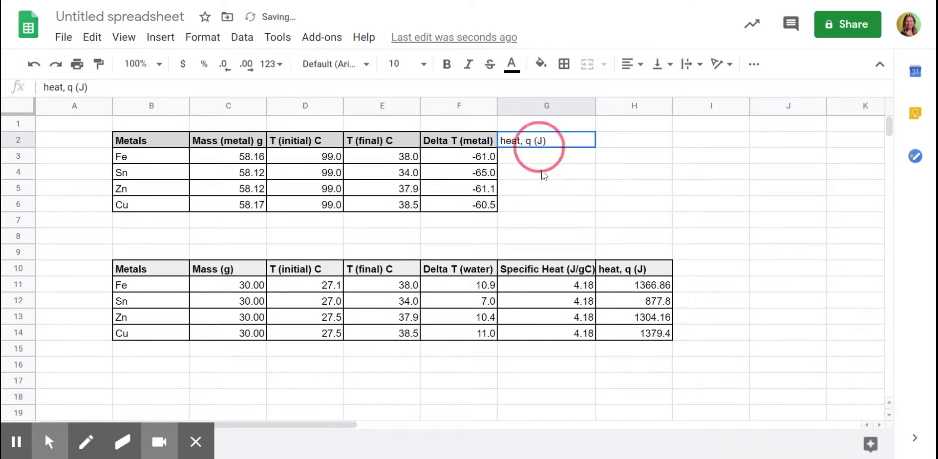
# Apply all borders to the metal table's new heat column, G2:G6
pyautogui.moveTo(544, 184); pyautogui.dragTo(540, 205)
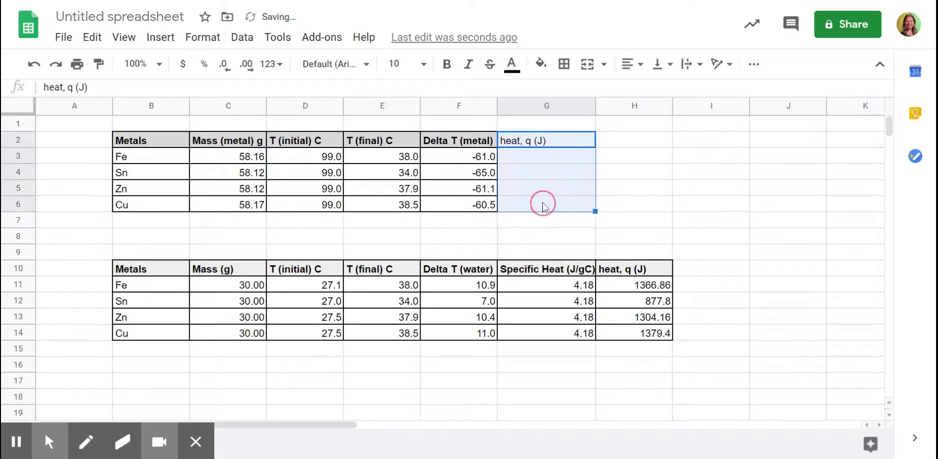
pyautogui.click(563, 64)
pyautogui.click(570, 93)
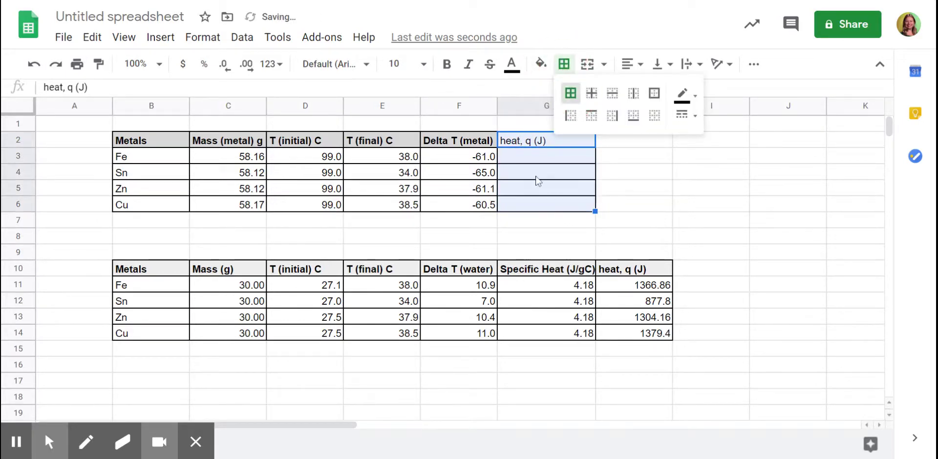
# Fill the heat header in G2 with the same grey as the other headers and make it bold
pyautogui.click(521, 142)
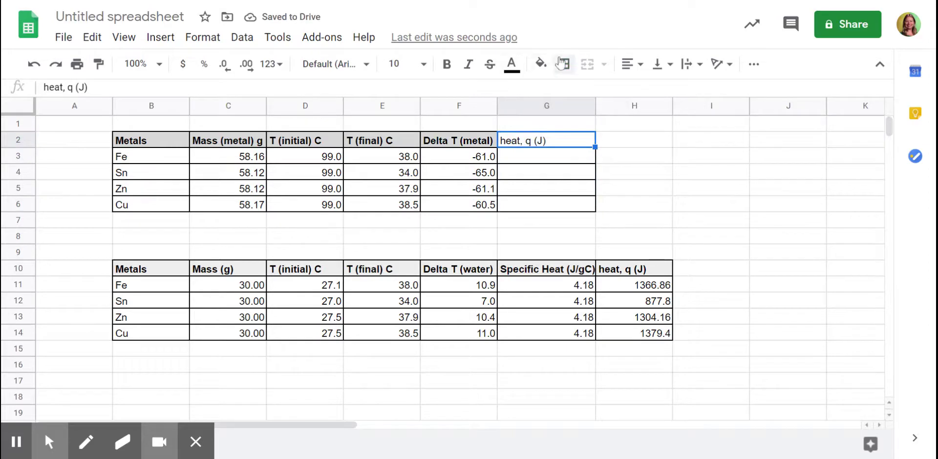
pyautogui.click(541, 64)
pyautogui.click(653, 120)
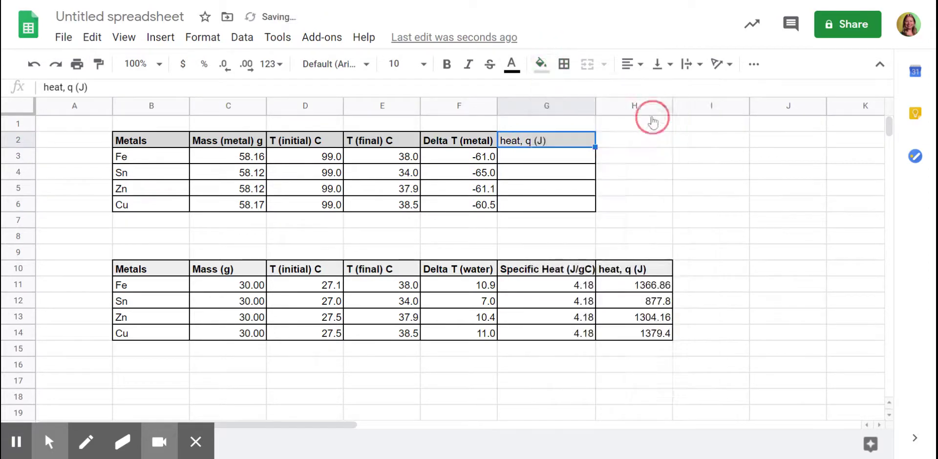
pyautogui.click(446, 64)
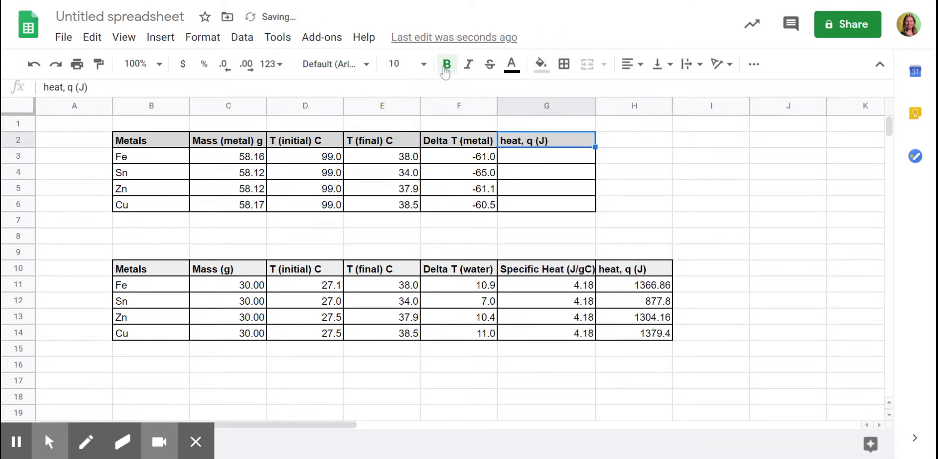
# Set Fe's heat in G3 to =-H11 and fill the formula down through Cu
pyautogui.click(561, 157)
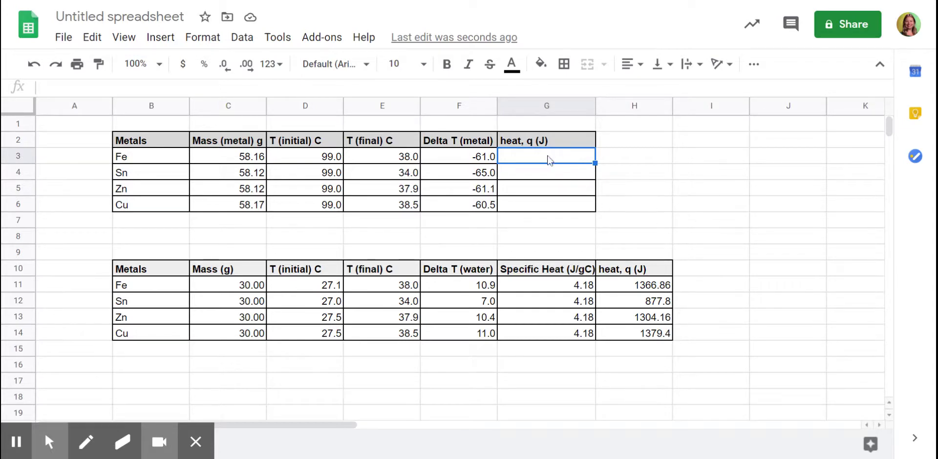
pyautogui.write('=-')
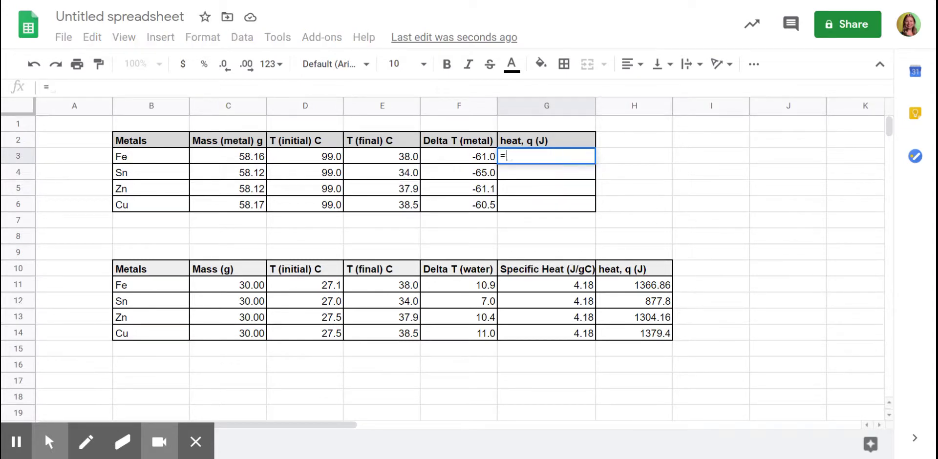
pyautogui.click(641, 288)
pyautogui.press('Return')
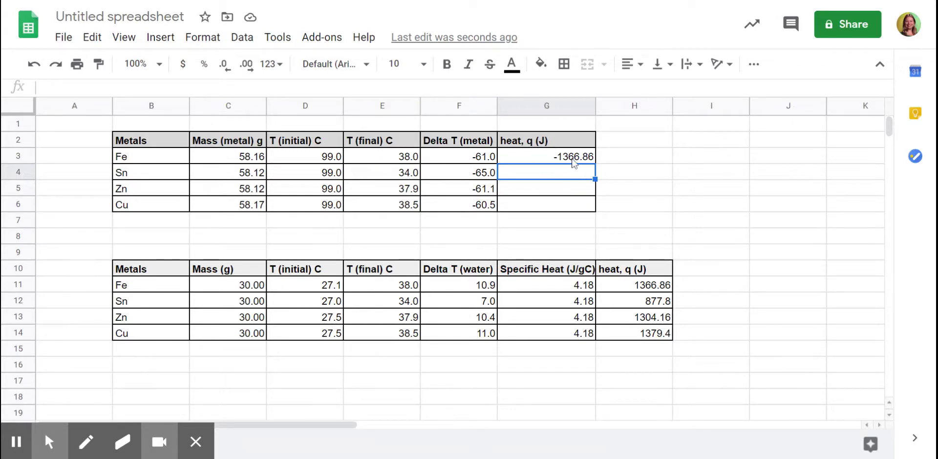
pyautogui.click(574, 159)
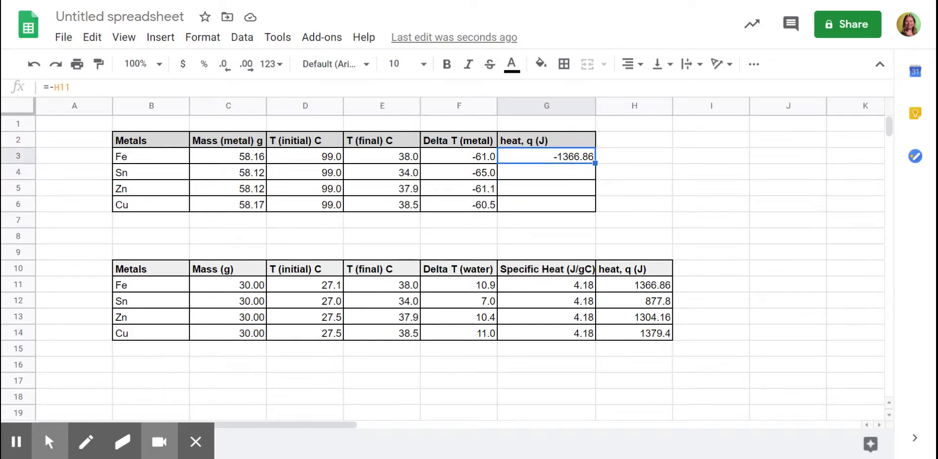
pyautogui.moveTo(595, 163); pyautogui.dragTo(597, 205)
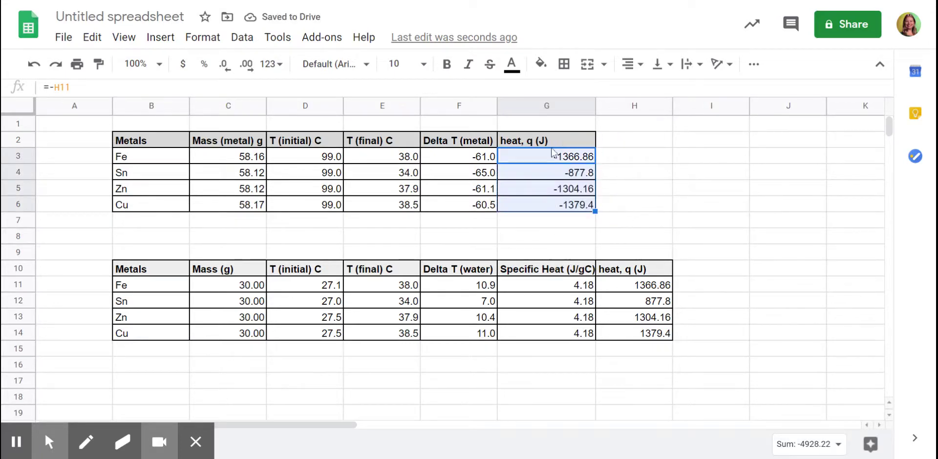
pyautogui.click(639, 208)
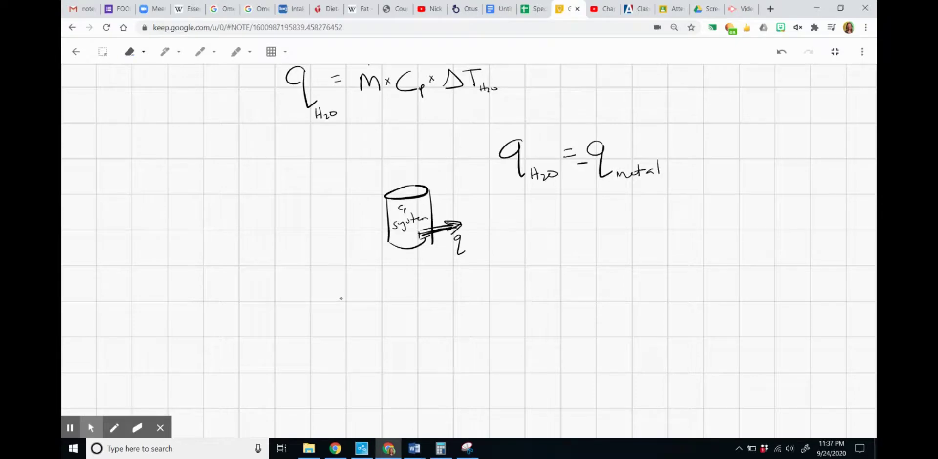
# Switch to the Google Keep drawing and handwrite q metal = m × Cp × ΔT metal below the cylinder sketch
pyautogui.moveTo(347, 293)
pyautogui.mouseDown()
pyautogui.moveTo(331, 299)
pyautogui.moveTo(345, 327)
pyautogui.moveTo(368, 300)
pyautogui.mouseUp()
pyautogui.moveTo(361, 306)
pyautogui.mouseDown()
pyautogui.moveTo(370, 304)
pyautogui.moveTo(371, 329)
pyautogui.moveTo(414, 300)
pyautogui.mouseUp()
pyautogui.moveTo(414, 294)
pyautogui.mouseDown()
pyautogui.moveTo(409, 301)
pyautogui.moveTo(442, 311)
pyautogui.moveTo(458, 296)
pyautogui.moveTo(477, 302)
pyautogui.mouseUp()
pyautogui.moveTo(483, 288)
pyautogui.mouseDown()
pyautogui.moveTo(483, 303)
pyautogui.moveTo(523, 293)
pyautogui.mouseUp()
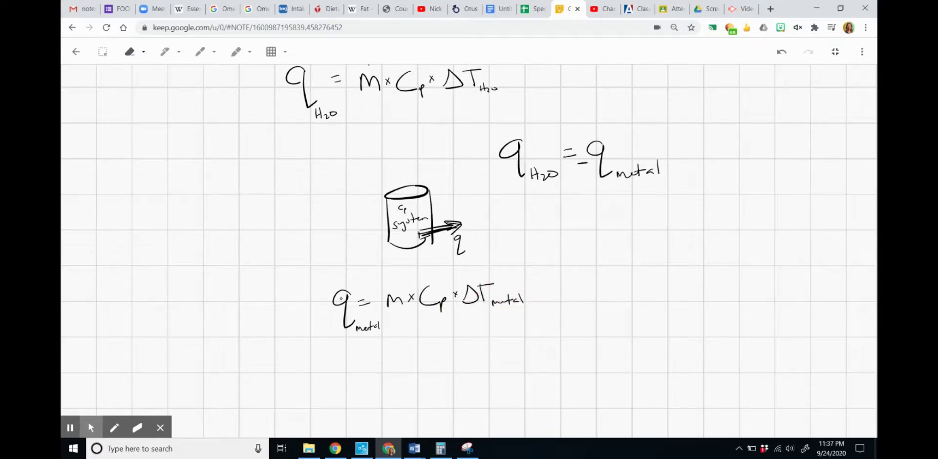
# Write "Cp =" below the metal equation and divide both of the equation's sides by m·ΔT
pyautogui.moveTo(422, 316); pyautogui.dragTo(446, 315)
pyautogui.moveTo(457, 355)
pyautogui.mouseDown()
pyautogui.moveTo(456, 372)
pyautogui.moveTo(467, 377)
pyautogui.moveTo(487, 356)
pyautogui.mouseUp()
pyautogui.moveTo(479, 363); pyautogui.dragTo(487, 361)
pyautogui.moveTo(394, 318); pyautogui.dragTo(501, 306)
pyautogui.moveTo(439, 331); pyautogui.dragTo(487, 315)
pyautogui.click(454, 326)
pyautogui.moveTo(482, 316); pyautogui.dragTo(482, 328)
pyautogui.moveTo(336, 339); pyautogui.dragTo(384, 335)
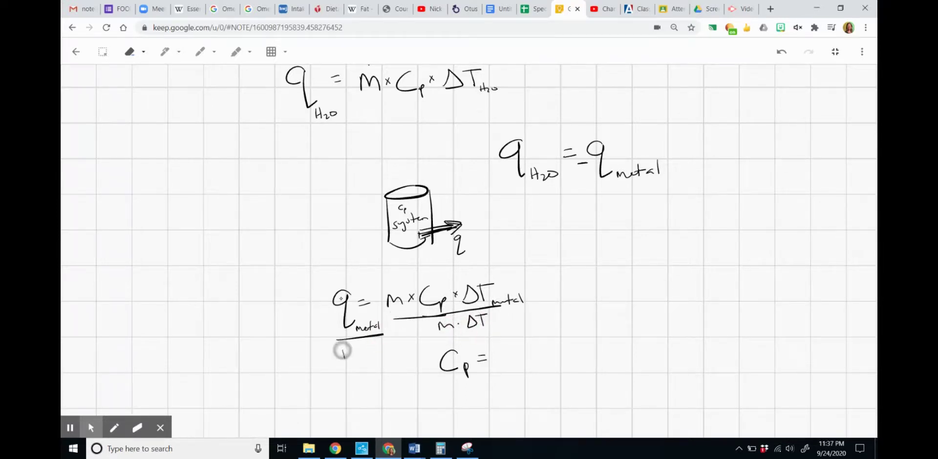
pyautogui.moveTo(343, 357); pyautogui.dragTo(387, 343)
pyautogui.click(361, 353)
pyautogui.moveTo(384, 344); pyautogui.dragTo(385, 353)
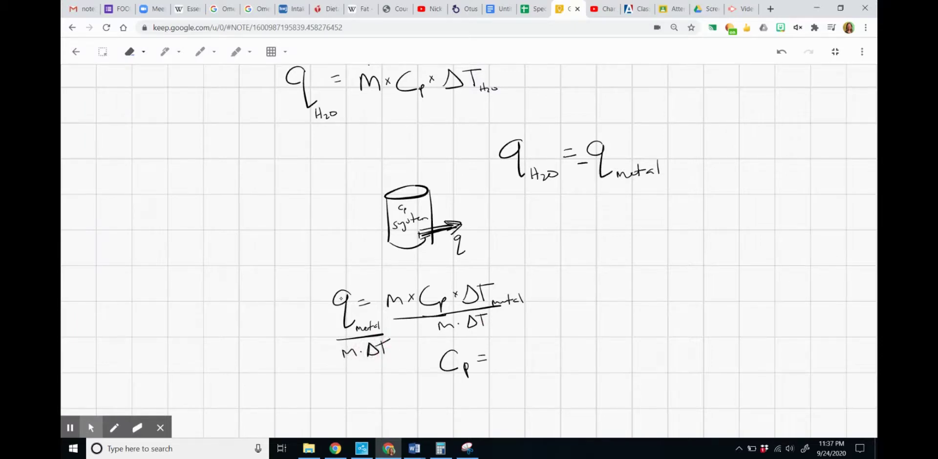
# Cross out m and ΔT on the Cp side of the metal equation and complete the rearranged expression for Cp
pyautogui.moveTo(389, 306); pyautogui.dragTo(416, 285)
pyautogui.moveTo(440, 332); pyautogui.dragTo(457, 321)
pyautogui.moveTo(467, 302); pyautogui.dragTo(493, 283)
pyautogui.moveTo(468, 327)
pyautogui.mouseDown()
pyautogui.moveTo(491, 315)
pyautogui.moveTo(532, 343)
pyautogui.moveTo(551, 350)
pyautogui.moveTo(543, 346)
pyautogui.moveTo(554, 339)
pyautogui.mouseUp()
pyautogui.moveTo(514, 375)
pyautogui.mouseDown()
pyautogui.moveTo(549, 375)
pyautogui.moveTo(561, 358)
pyautogui.mouseUp()
pyautogui.click(531, 371)
pyautogui.moveTo(557, 359)
pyautogui.mouseDown()
pyautogui.moveTo(557, 375)
pyautogui.moveTo(586, 370)
pyautogui.mouseUp()
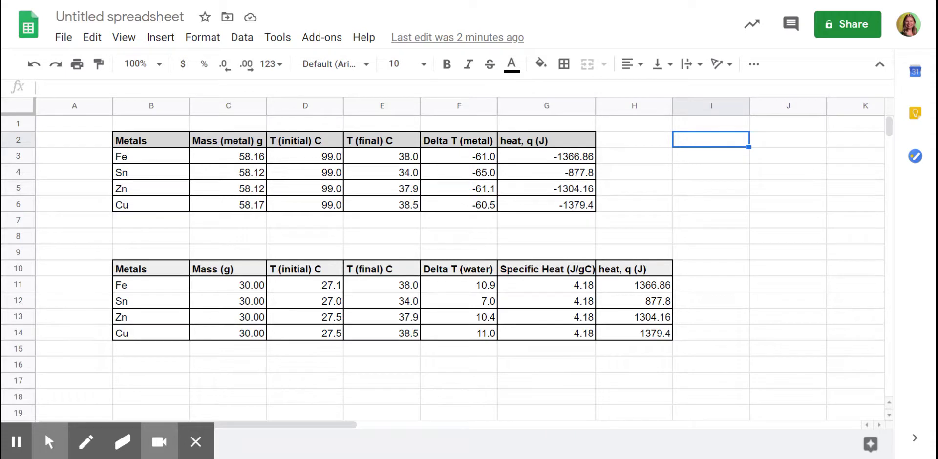
# Enter the header Calculated Specific Heat (J/gC) in cell I2, beside the metals table
pyautogui.click(690, 147)
pyautogui.write('G')
pyautogui.press('BackSpace')
pyautogui.write('Spec')
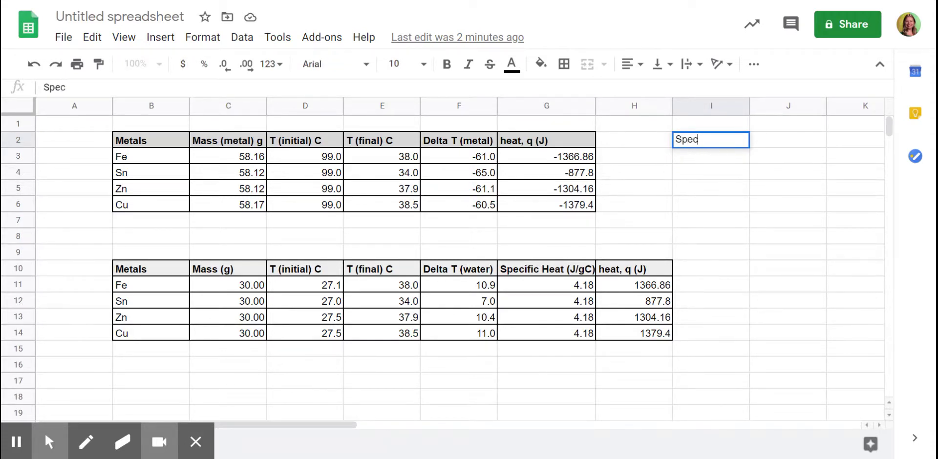
pyautogui.write('ific Heat J')
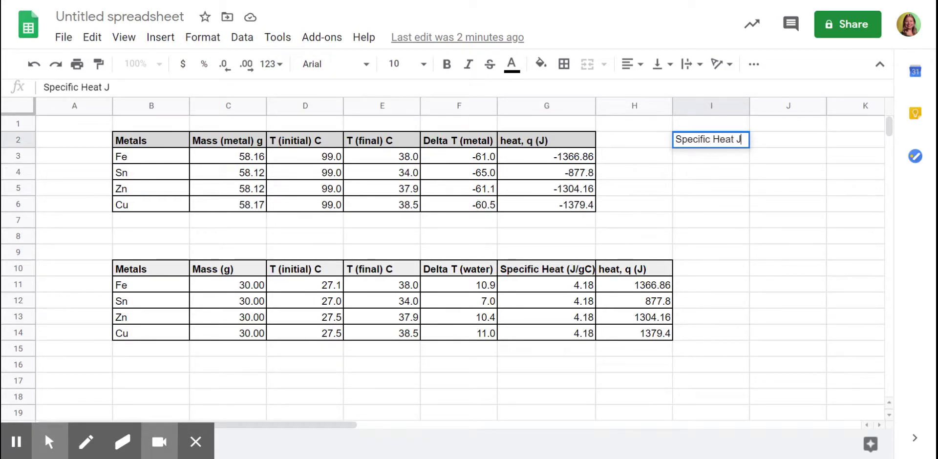
pyautogui.write('/gC)')
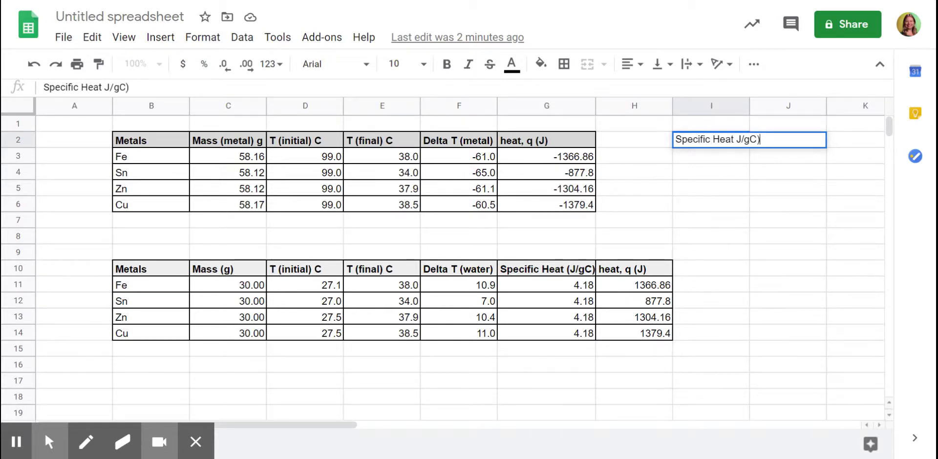
pyautogui.click(736, 139)
pyautogui.write('(')
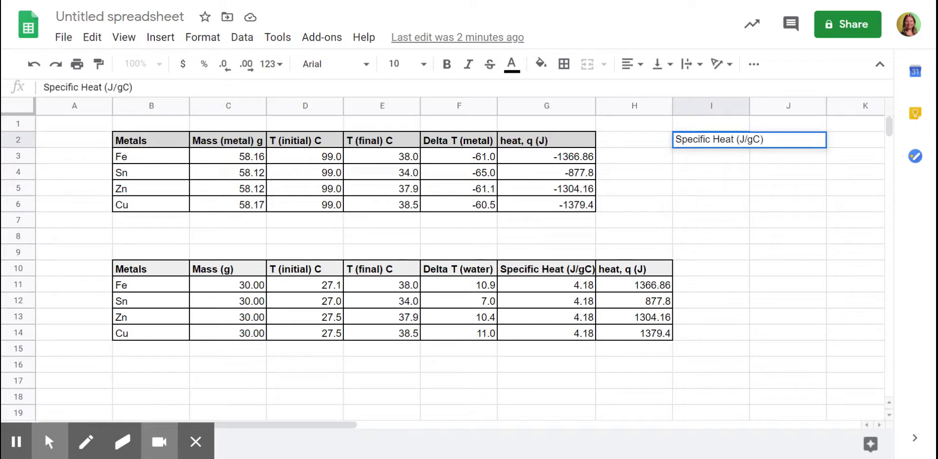
pyautogui.click(676, 140)
pyautogui.write('Calculated')
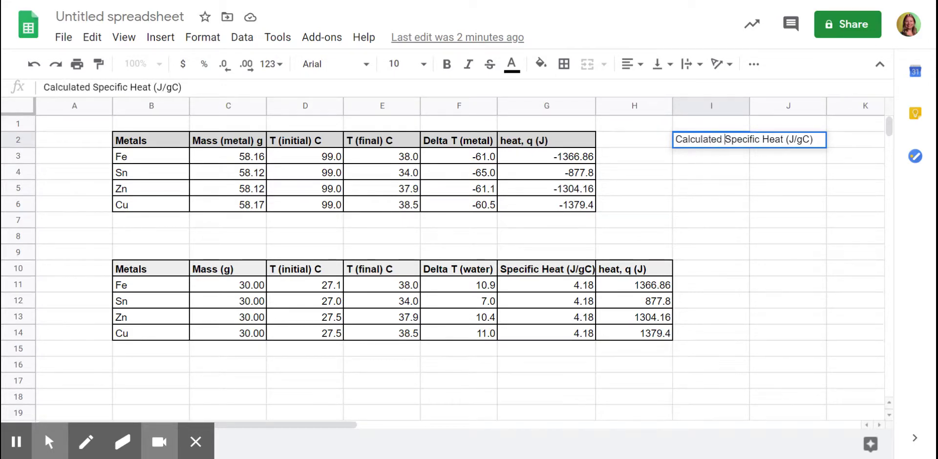
# Widen column I to fit its header and apply all borders to the range I2:J6
pyautogui.click(747, 106)
pyautogui.moveTo(748, 107); pyautogui.dragTo(820, 106)
pyautogui.click(756, 160)
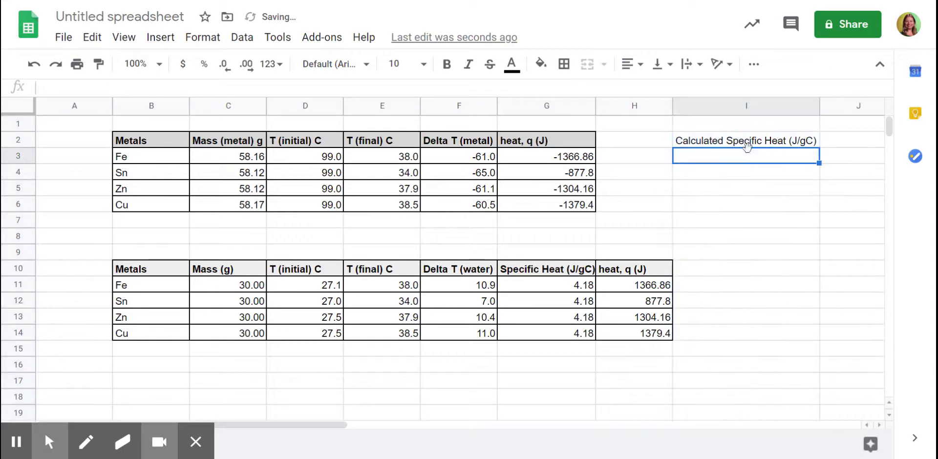
pyautogui.click(747, 145)
pyautogui.moveTo(748, 149); pyautogui.dragTo(846, 208)
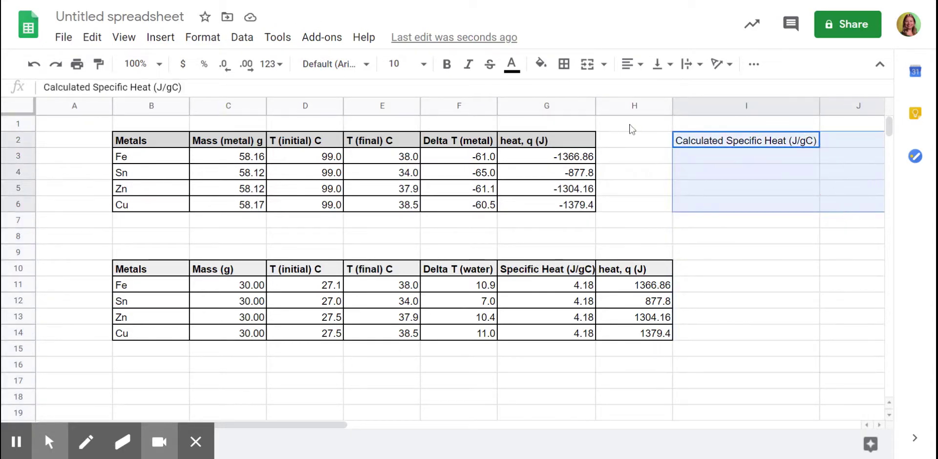
pyautogui.click(564, 64)
pyautogui.click(571, 93)
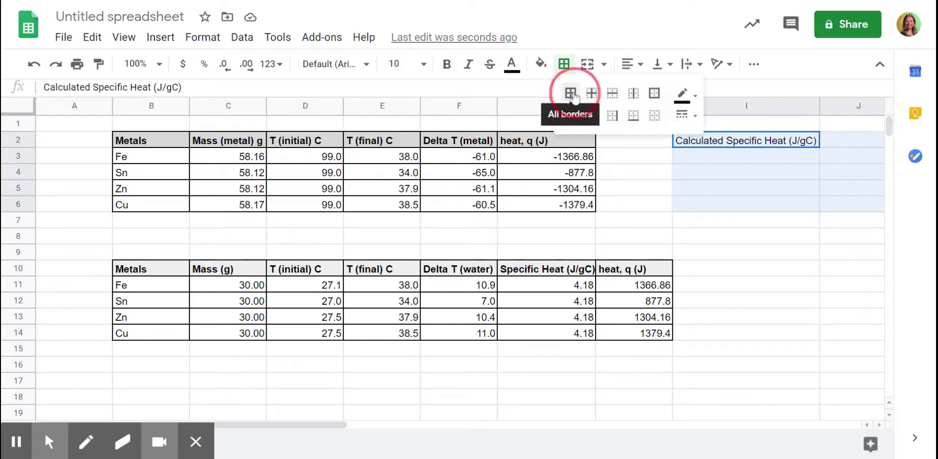
# Copy the I2 header into J2 and reword the copy to Accepted Specific Heat (J/gC)
pyautogui.click(778, 145)
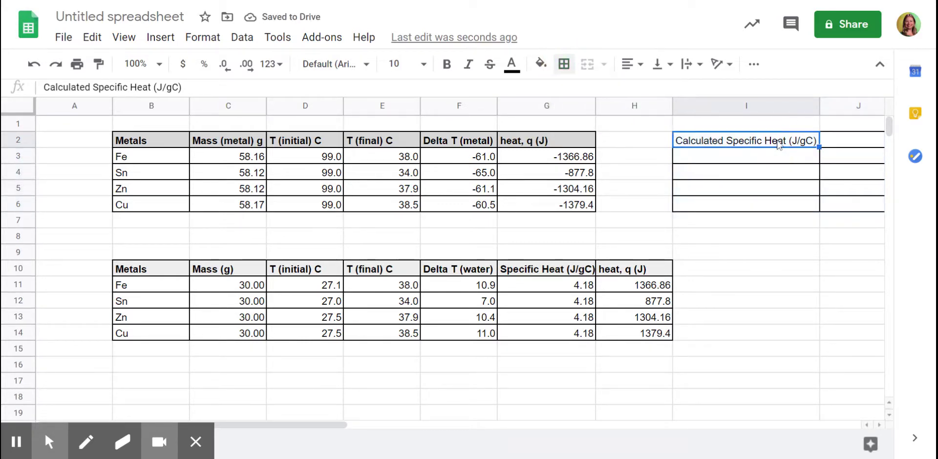
pyautogui.hotkey('ctrl', 'c')
pyautogui.press('Right')
pyautogui.hotkey('ctrl', 'v')
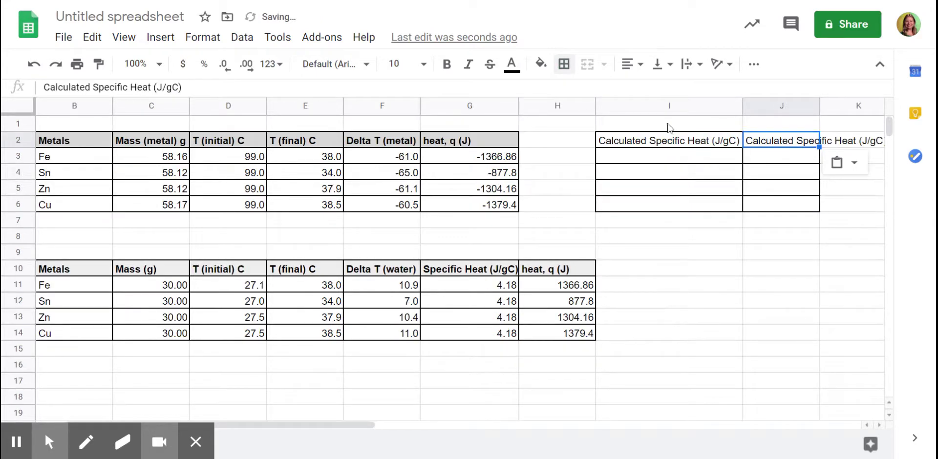
pyautogui.click(91, 87)
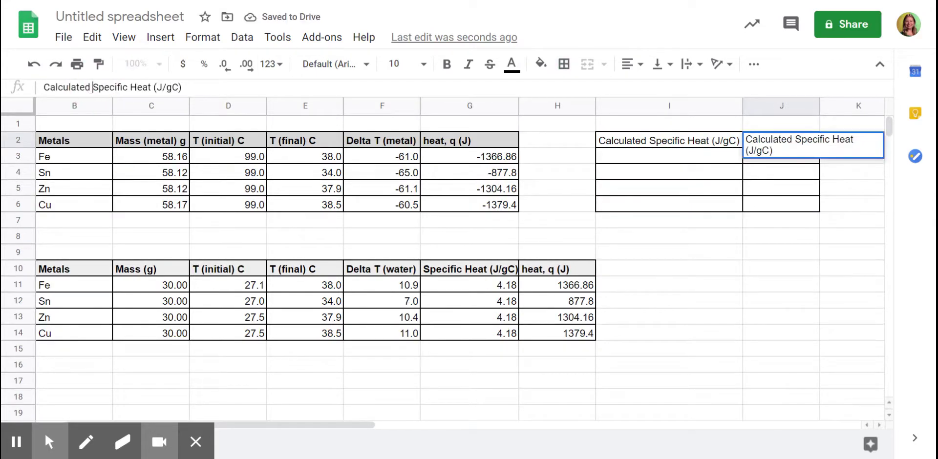
pyautogui.press('BackSpace')
pyautogui.press('BackSpace')
pyautogui.press('BackSpace')
pyautogui.press('BackSpace')
pyautogui.press('BackSpace')
pyautogui.press('BackSpace')
pyautogui.press('BackSpace')
pyautogui.press('BackSpace')
pyautogui.press('BackSpace')
pyautogui.press('BackSpace')
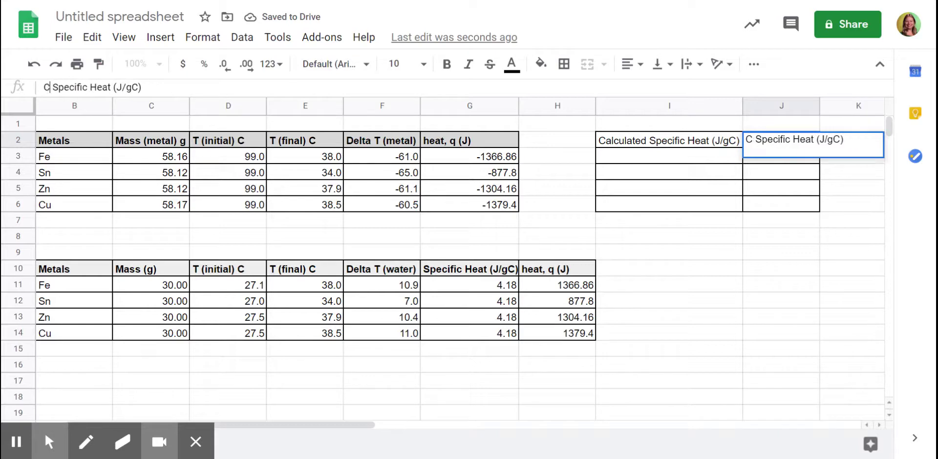
pyautogui.write('Accepted')
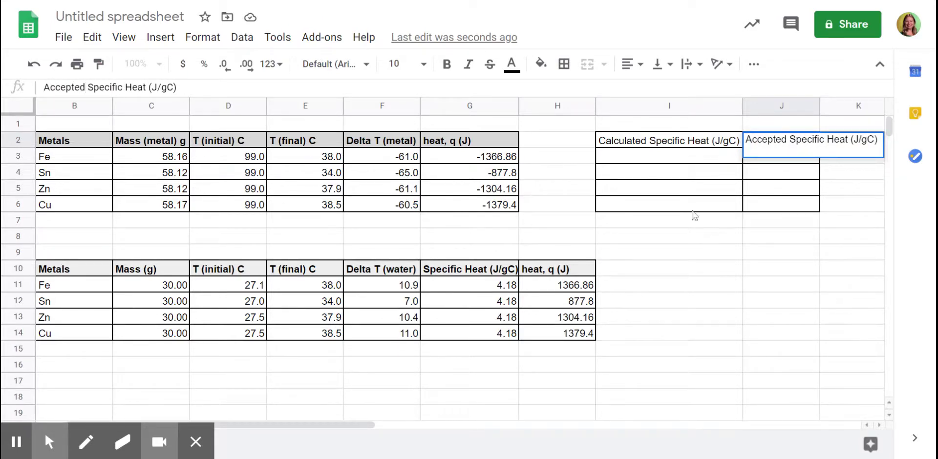
pyautogui.click(740, 193)
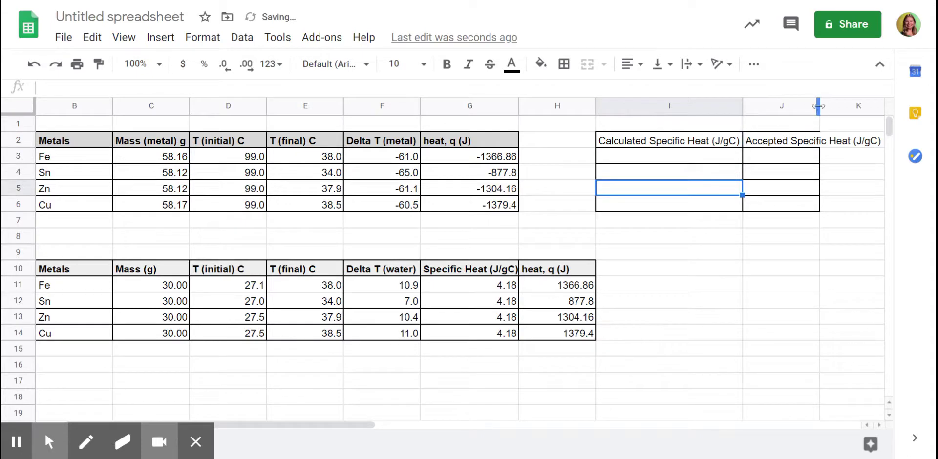
# Widen column J to fit its header and format the headers in I2:J2 as bold with a light gray fill
pyautogui.moveTo(819, 106); pyautogui.dragTo(883, 105)
pyautogui.moveTo(721, 145); pyautogui.dragTo(768, 142)
pyautogui.click(540, 64)
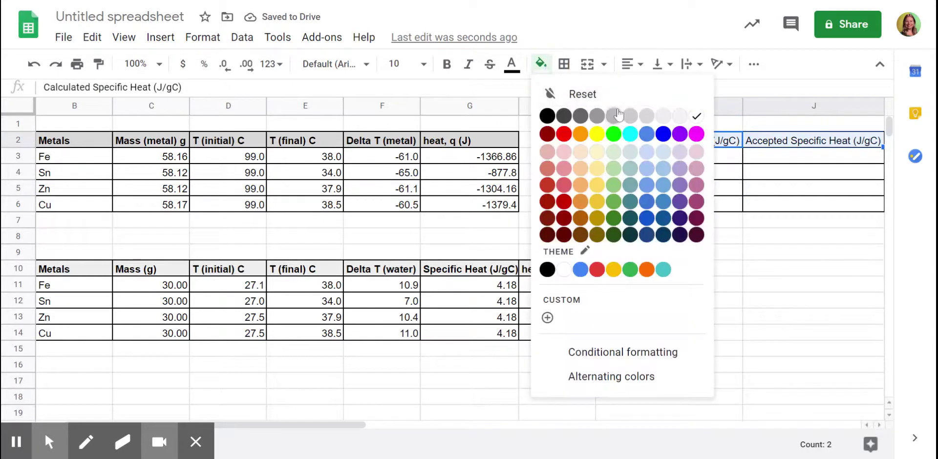
pyautogui.click(648, 113)
pyautogui.click(446, 64)
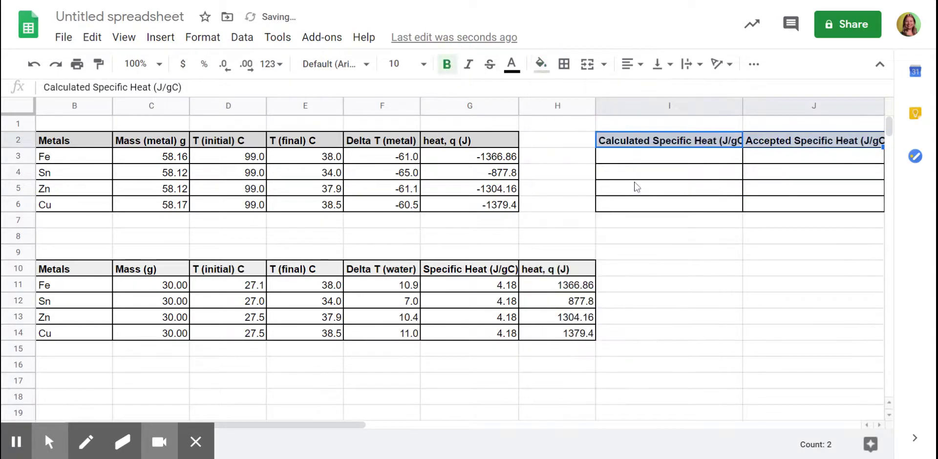
# Calculate Fe's specific heat in I3 with the formula =G3/(C3*F3)
pyautogui.click(627, 159)
pyautogui.write('=')
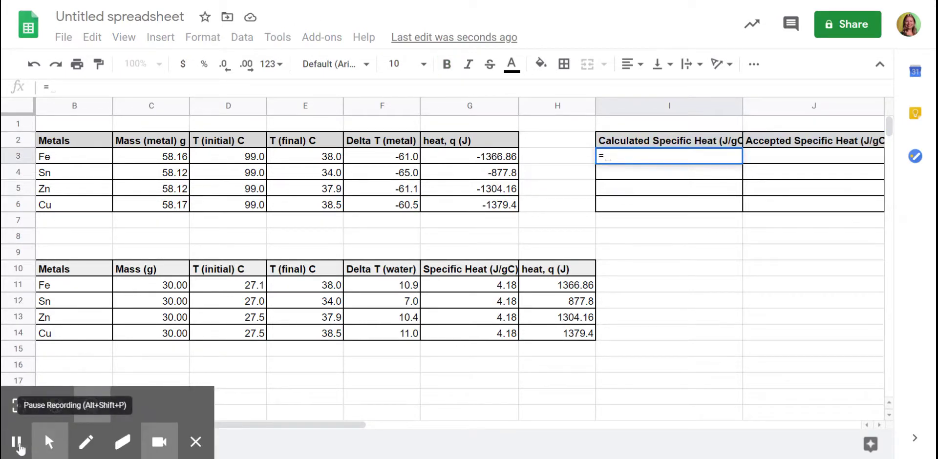
pyautogui.click(477, 162)
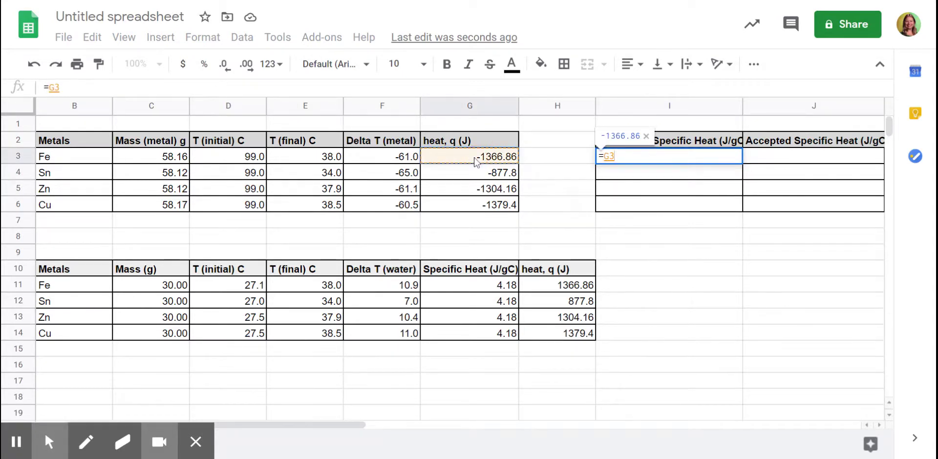
pyautogui.write('/')
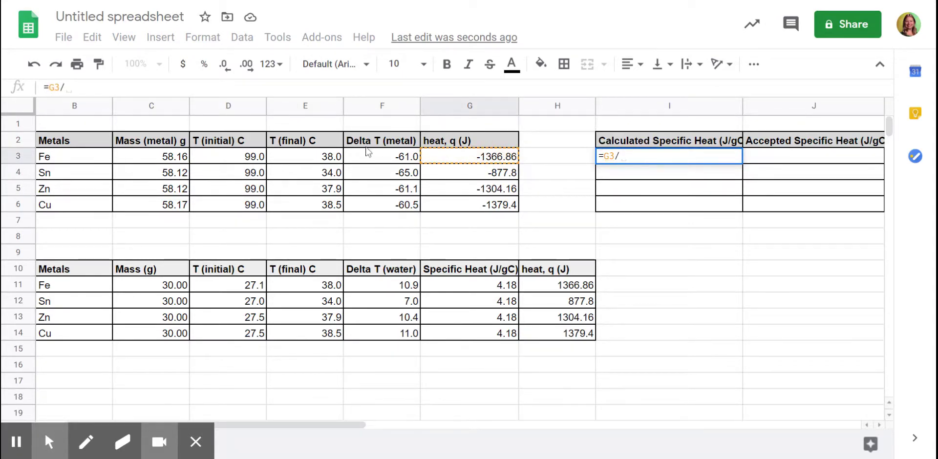
pyautogui.write('(')
pyautogui.click(168, 162)
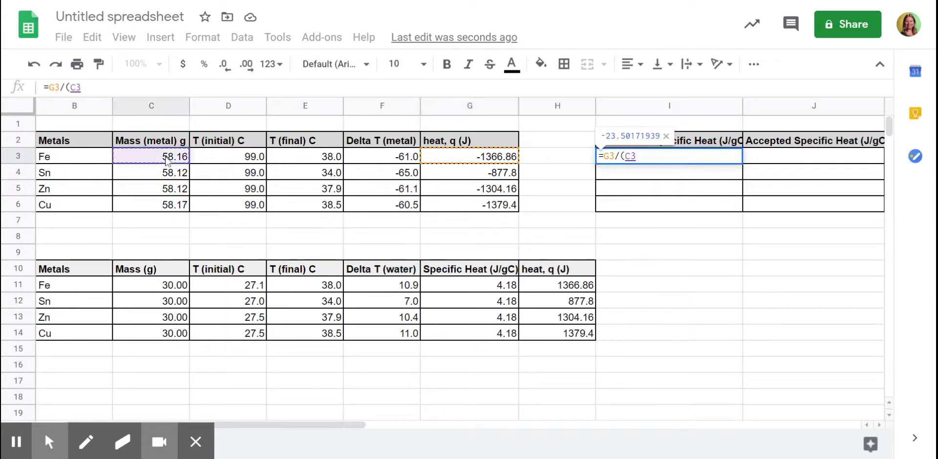
pyautogui.write('*')
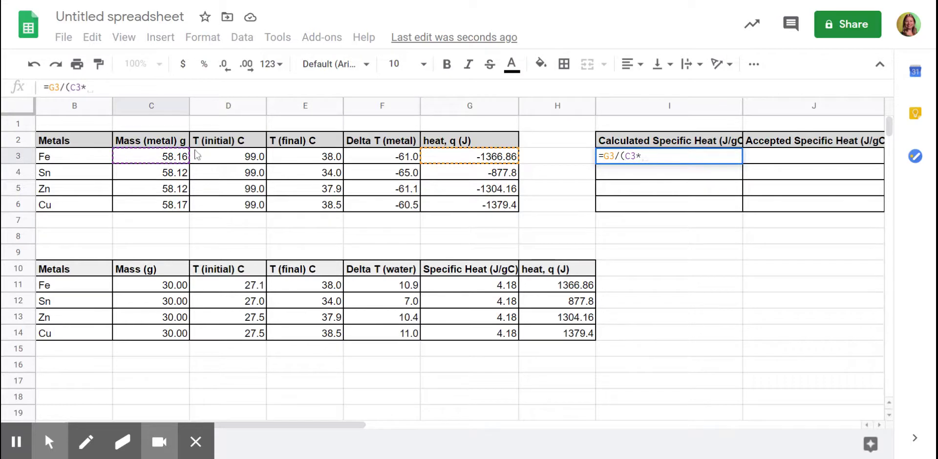
pyautogui.click(390, 163)
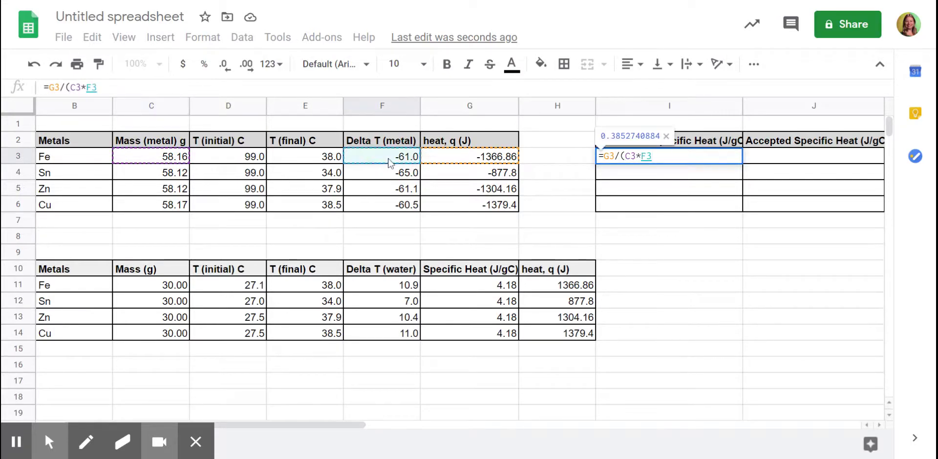
pyautogui.write(')')
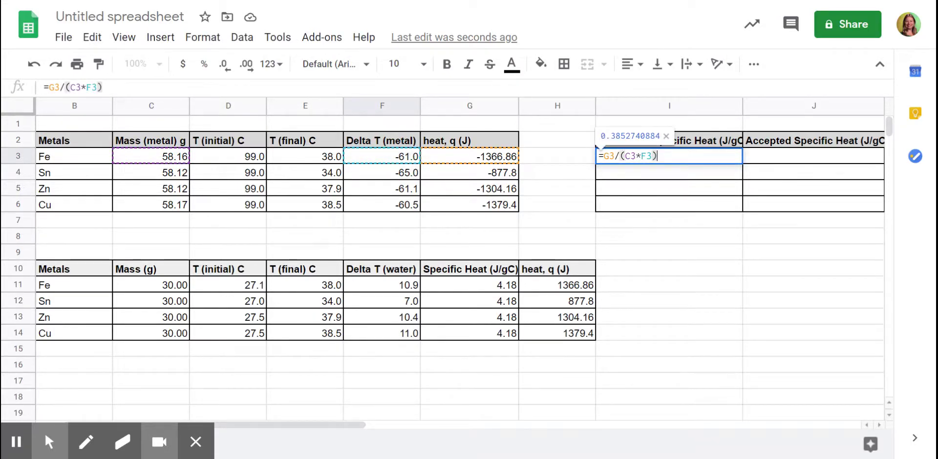
pyautogui.press('Return')
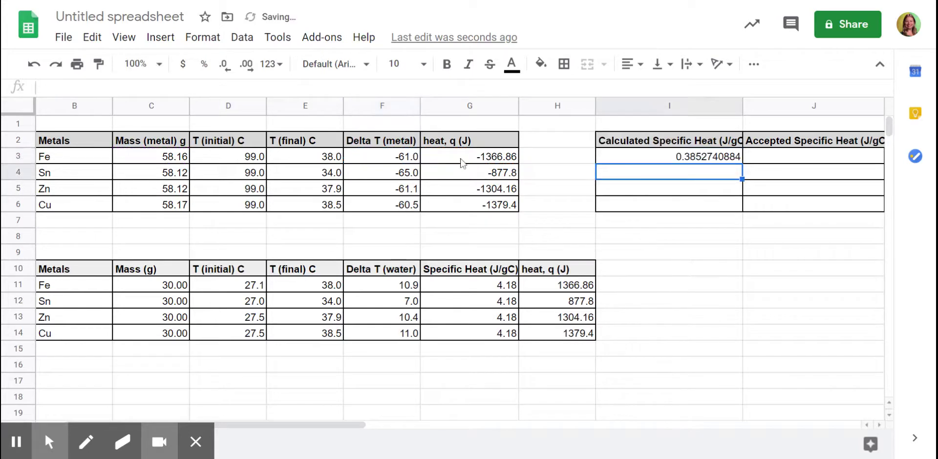
# Fill the specific heat formula from I3 down through Cu in I6 and widen column I to fit its bold header
pyautogui.click(721, 160)
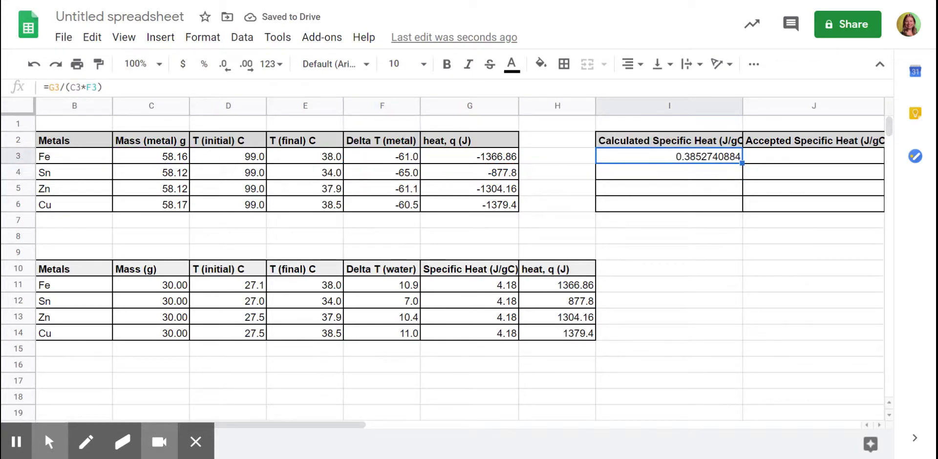
pyautogui.moveTo(742, 163); pyautogui.dragTo(744, 211)
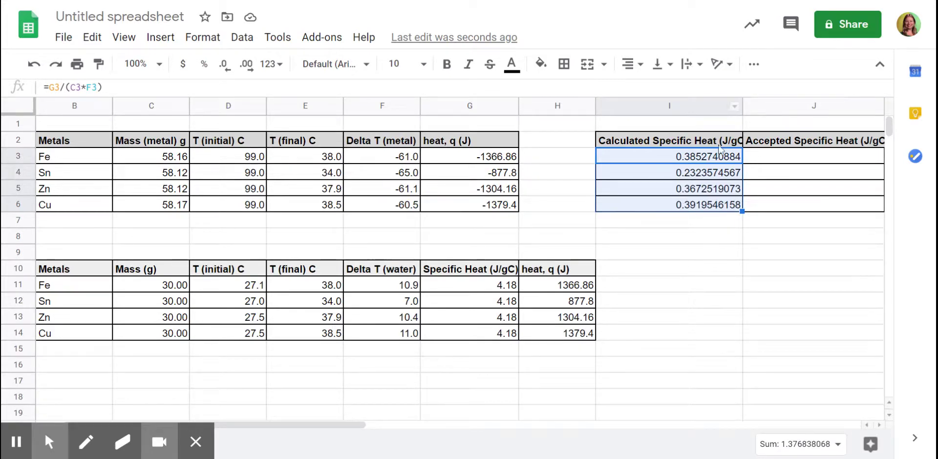
pyautogui.click(741, 110)
pyautogui.moveTo(741, 110); pyautogui.dragTo(750, 110)
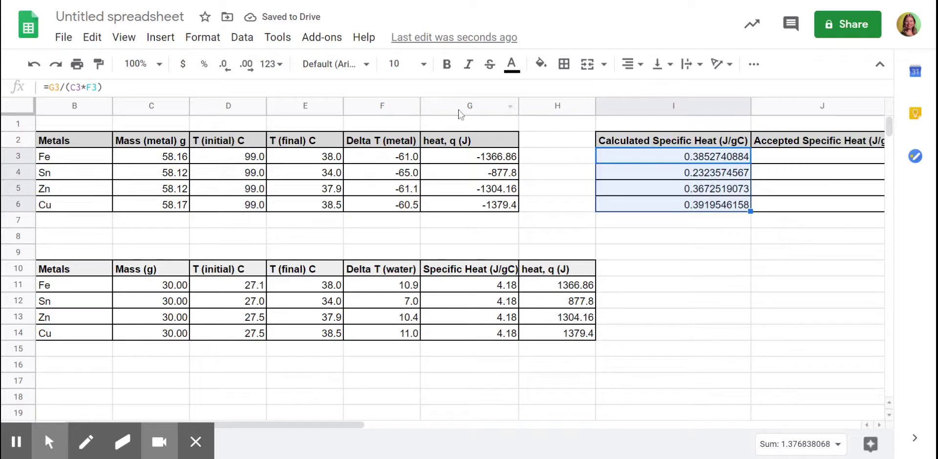
# Apply the custom number format #,##0.000 to the calculated specific heats in I3:I6
pyautogui.click(205, 40)
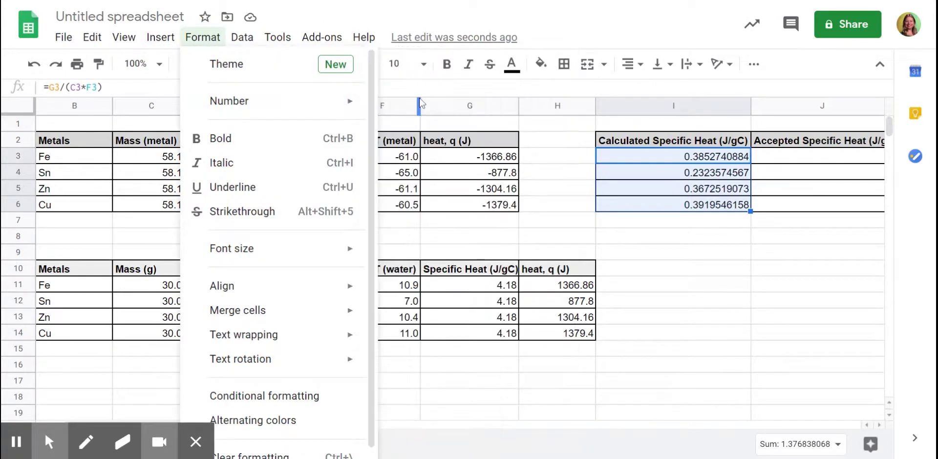
pyautogui.moveTo(352, 107)
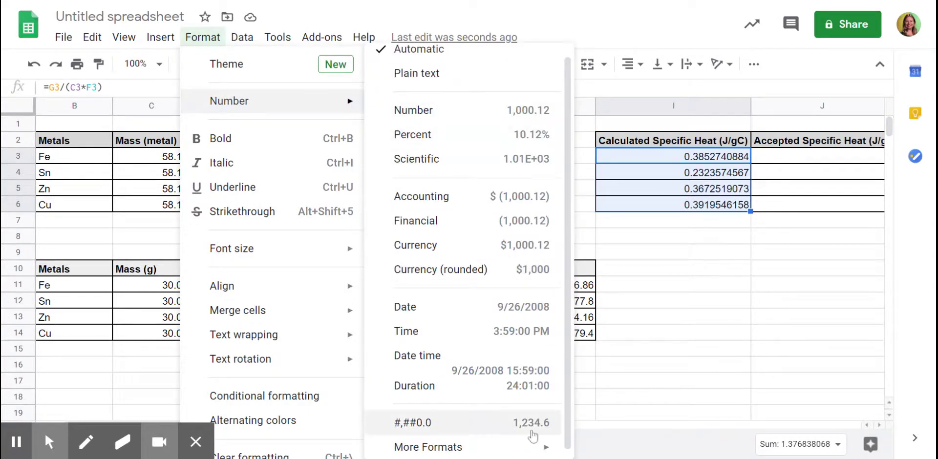
pyautogui.moveTo(533, 446)
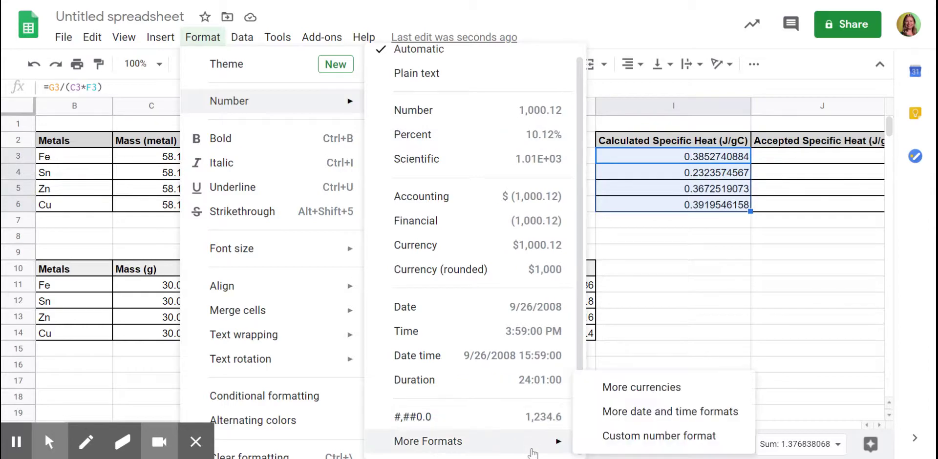
pyautogui.click(615, 440)
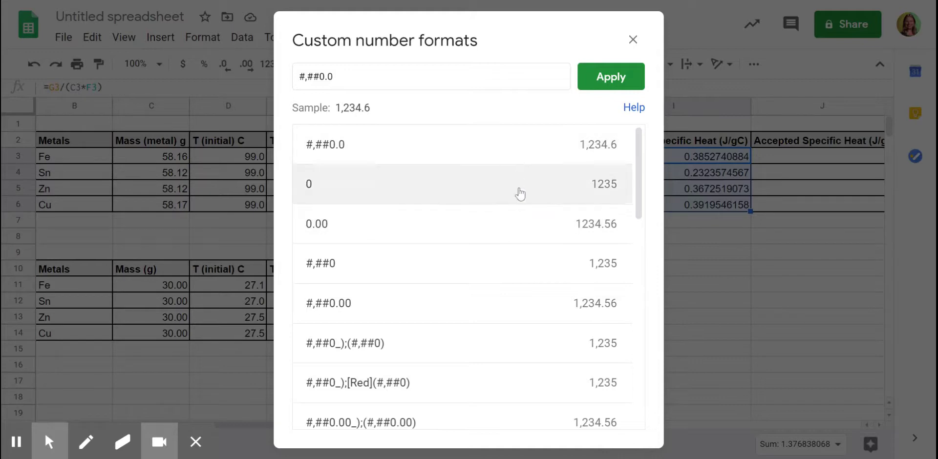
pyautogui.scroll(-3, 528, 239)
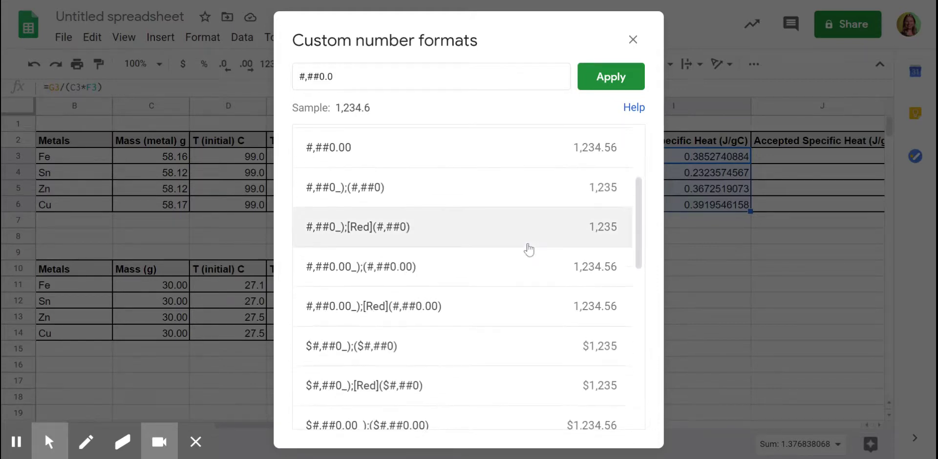
pyautogui.scroll(-2, 529, 250)
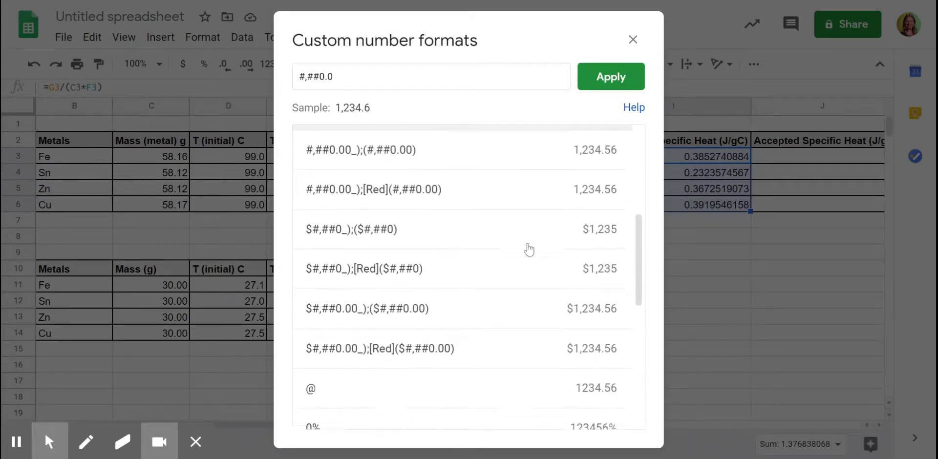
pyautogui.scroll(5, 526, 249)
pyautogui.click(333, 77)
pyautogui.write('00')
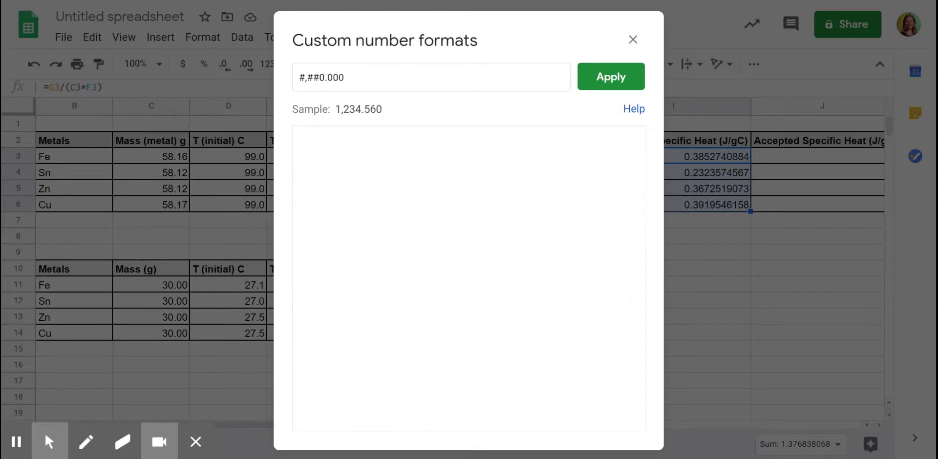
pyautogui.click(611, 78)
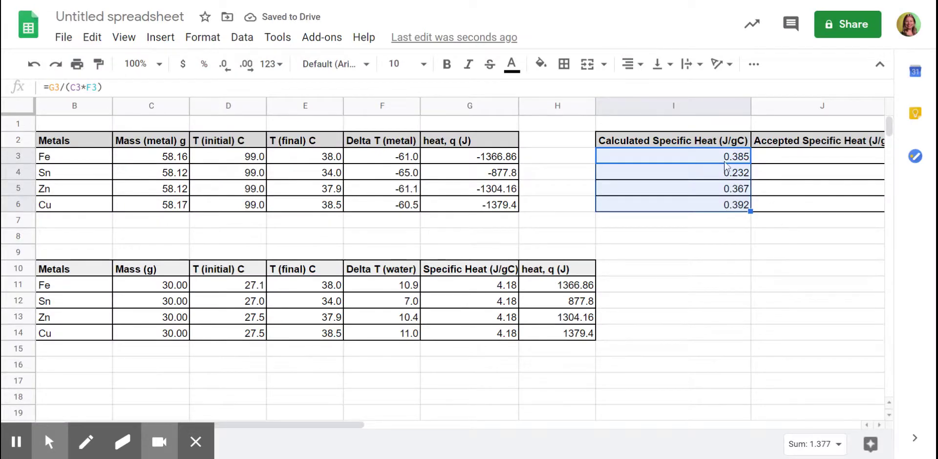
# Enter 0.444 as the accepted specific heat of Fe in J3
pyautogui.click(795, 162)
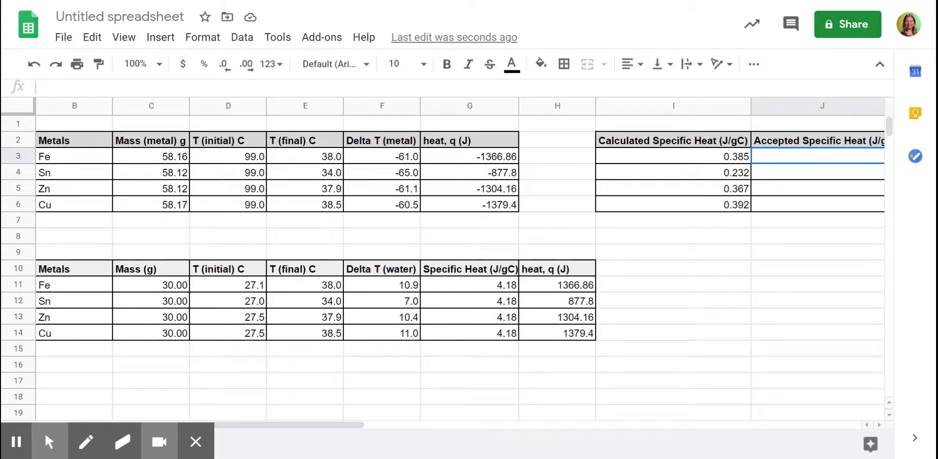
pyautogui.write('0.')
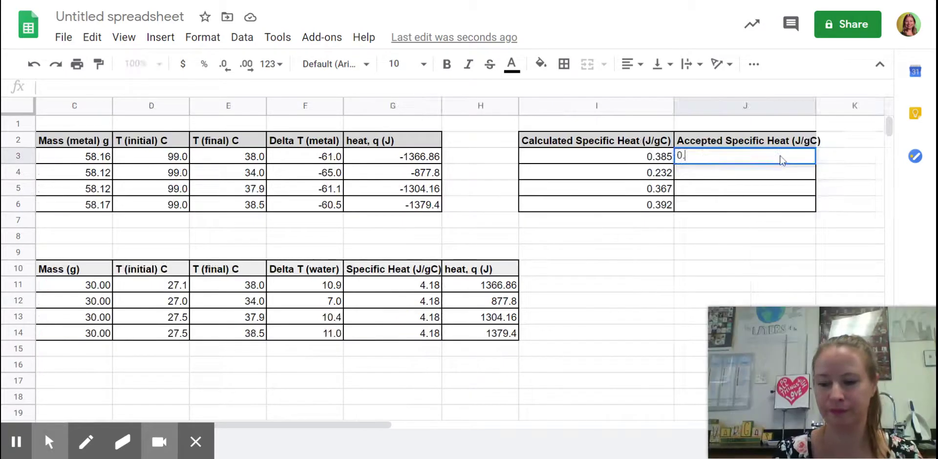
pyautogui.write('444')
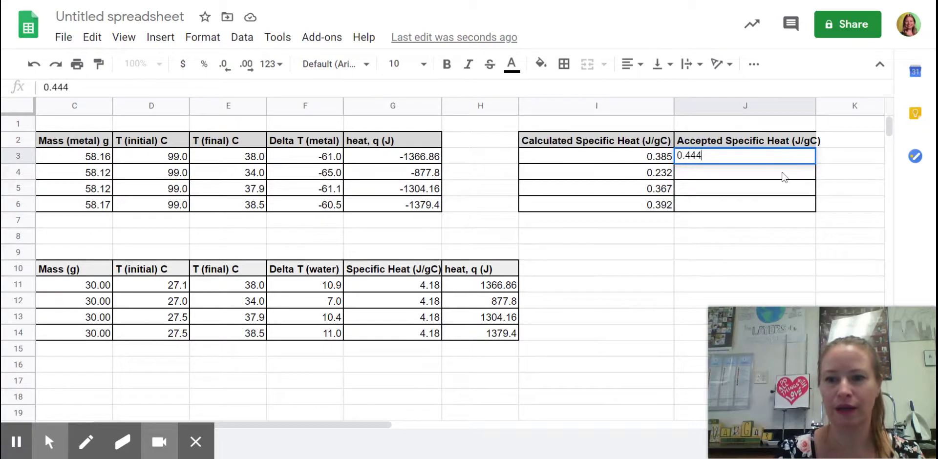
pyautogui.click(783, 176)
# Enter the accepted specific heats 0.39 for Zn in J5 and 0.385 for Cu in J6
pyautogui.hscroll(-3, 505, 209)
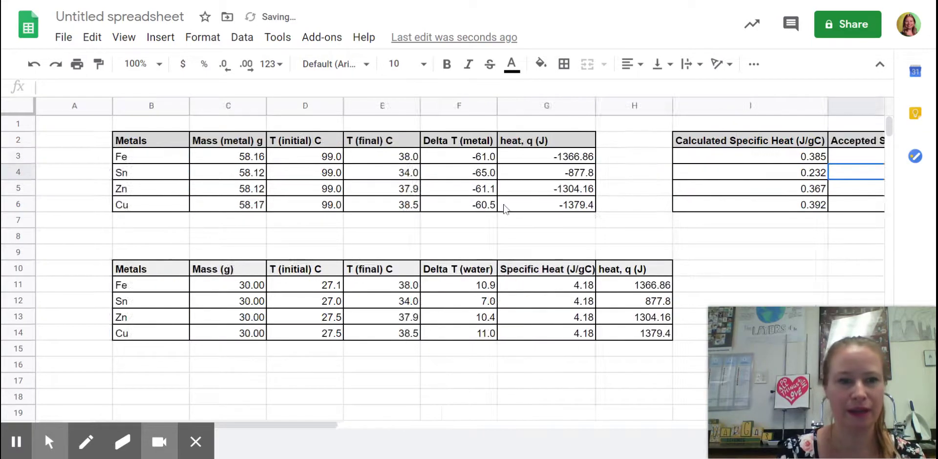
pyautogui.hscroll(5, 504, 209)
pyautogui.hscroll(-5, 504, 209)
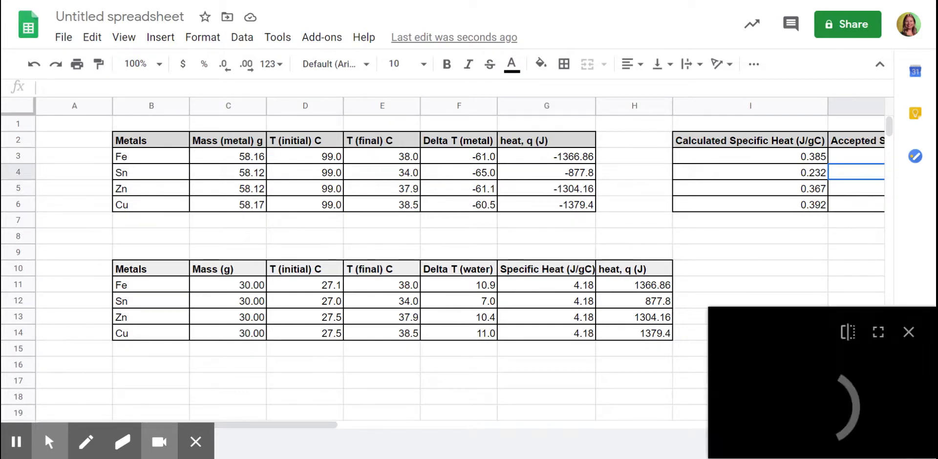
pyautogui.click(840, 190)
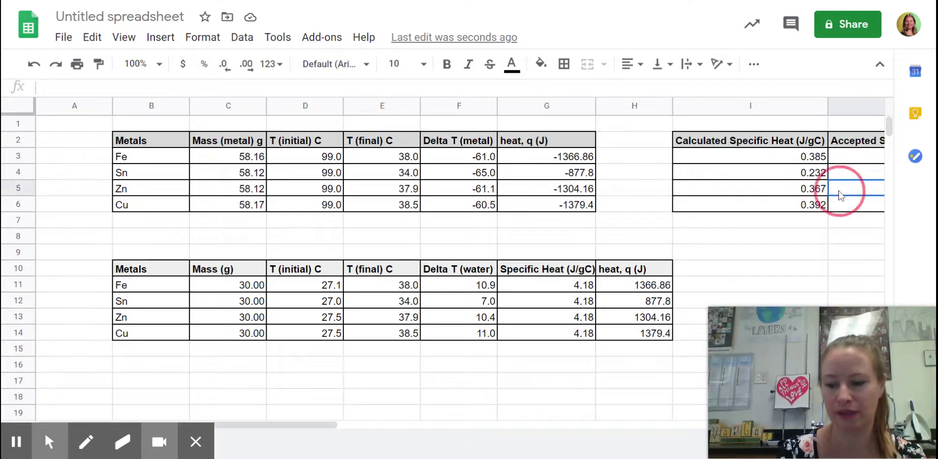
pyautogui.write('0.39')
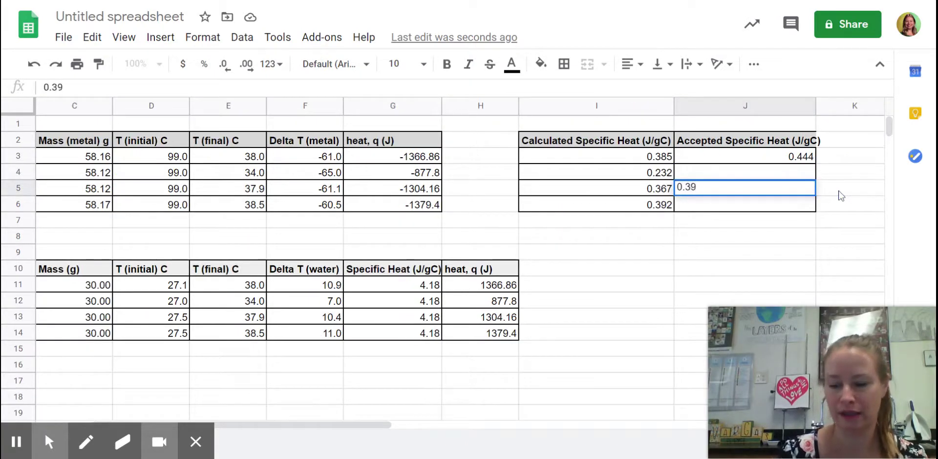
pyautogui.click(807, 205)
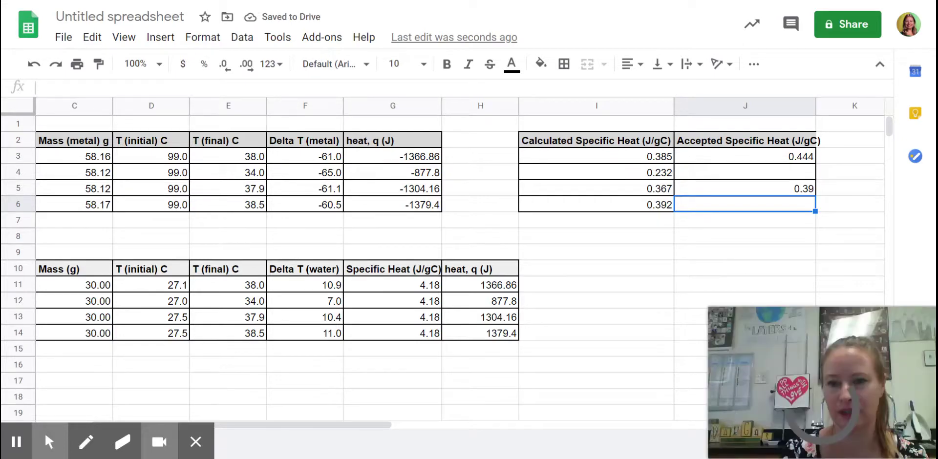
pyautogui.write('0.385')
pyautogui.click(774, 192)
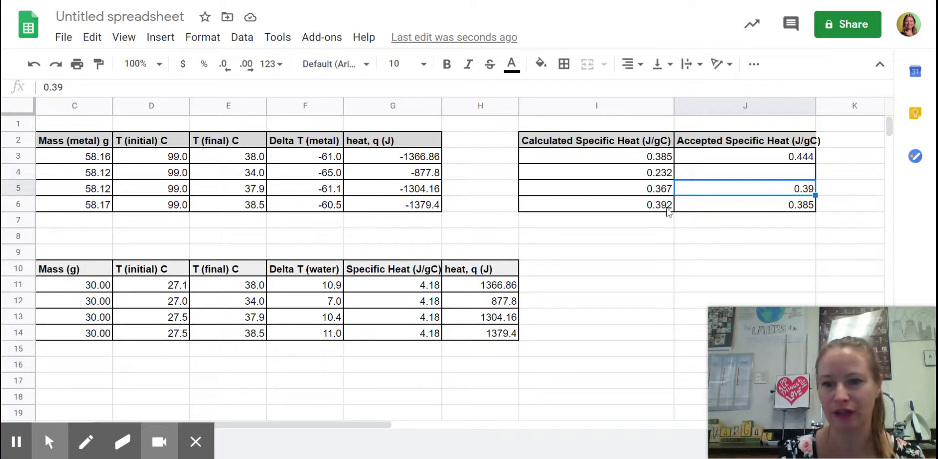
# Fill in the missing accepted specific heat of Sn in J4 with 0.21
pyautogui.click(710, 174)
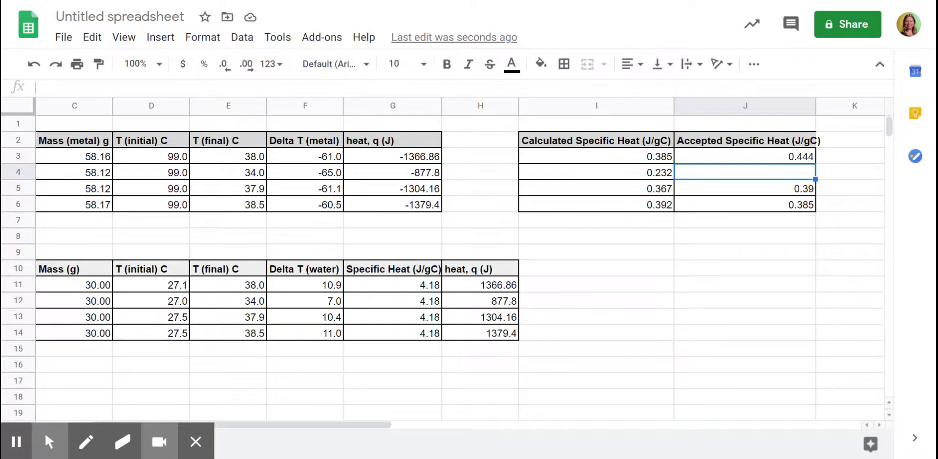
pyautogui.write('0.21')
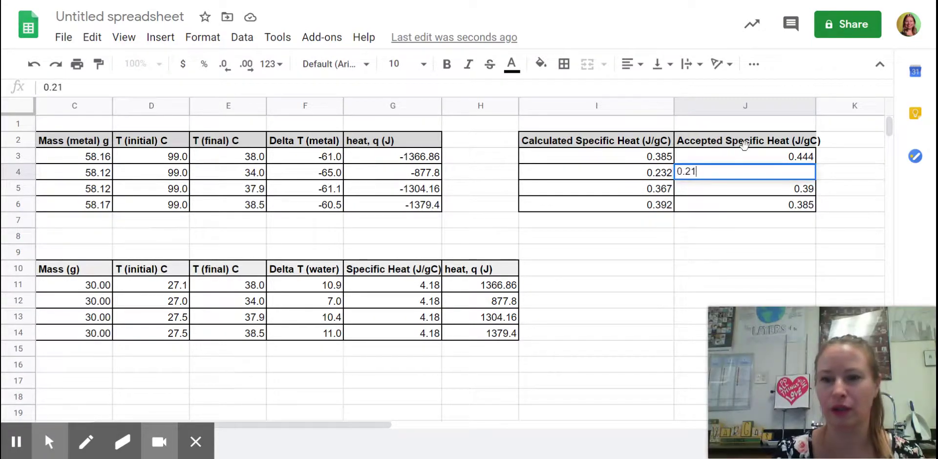
pyautogui.click(781, 209)
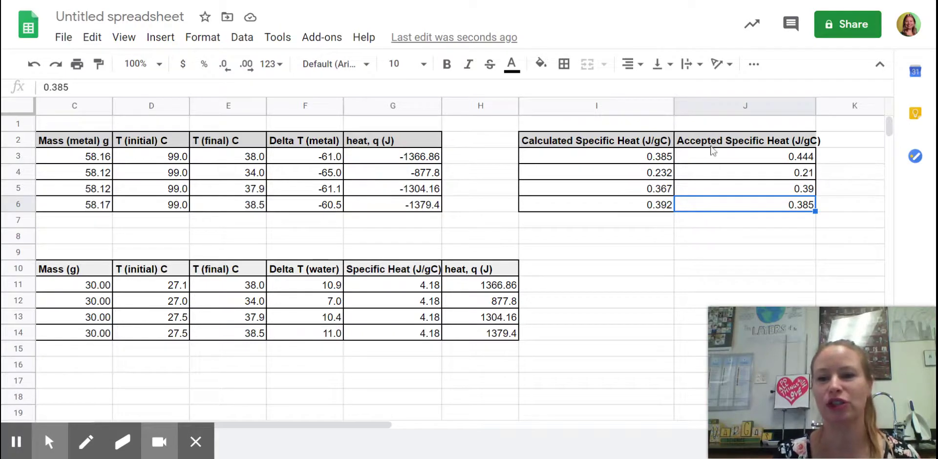
pyautogui.click(666, 162)
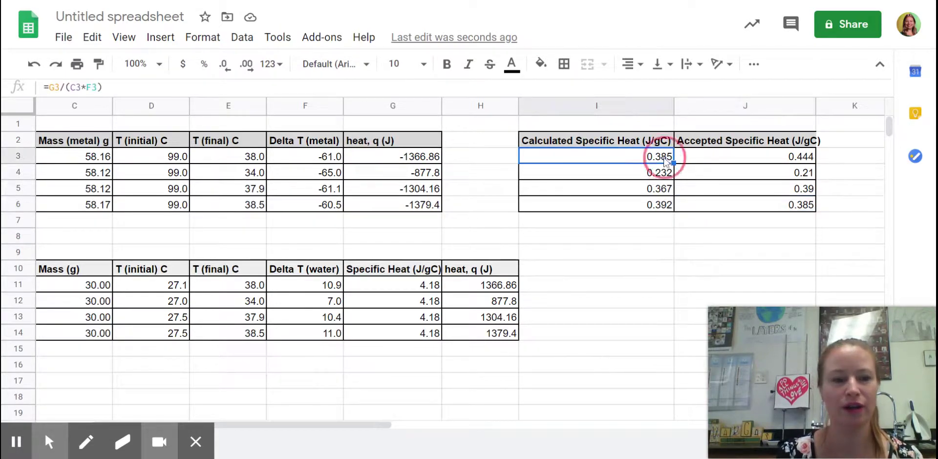